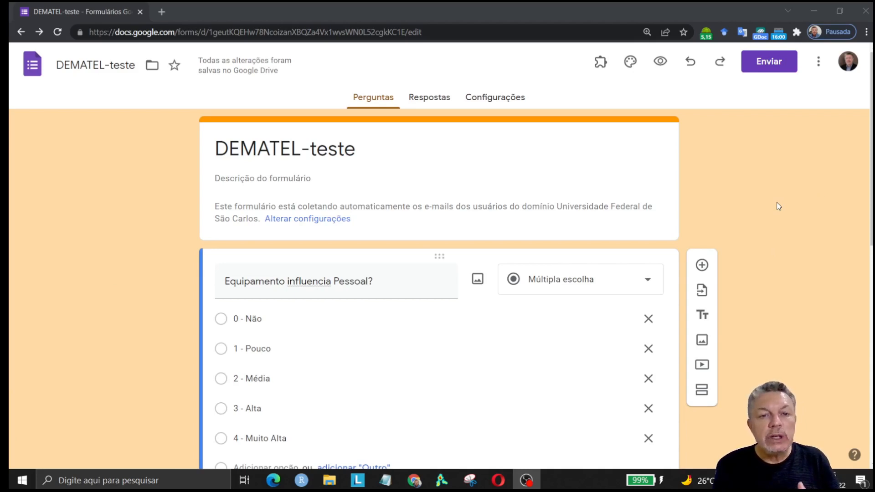
Step: Review the multiple-choice question "Equipamento influencia Pessoal?", examining the two factors it compares and its 0 to 4 answer options
{"action": "scroll", "coordinate": [777, 201], "scroll_direction": "down", "scroll_amount": 1}
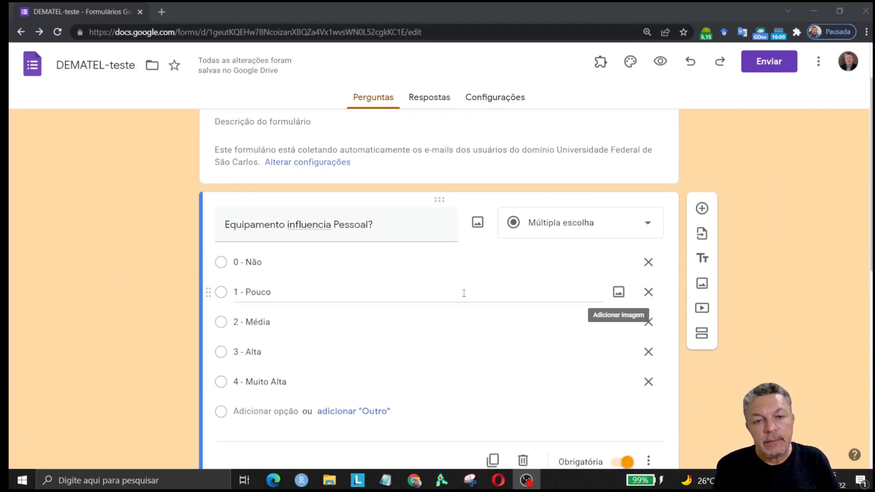
{"action": "double_click", "coordinate": [258, 241]}
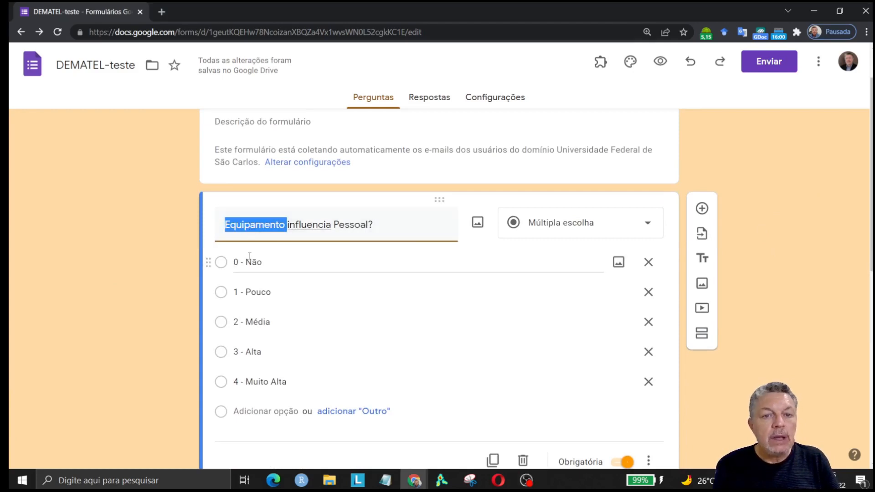
{"action": "double_click", "coordinate": [350, 225]}
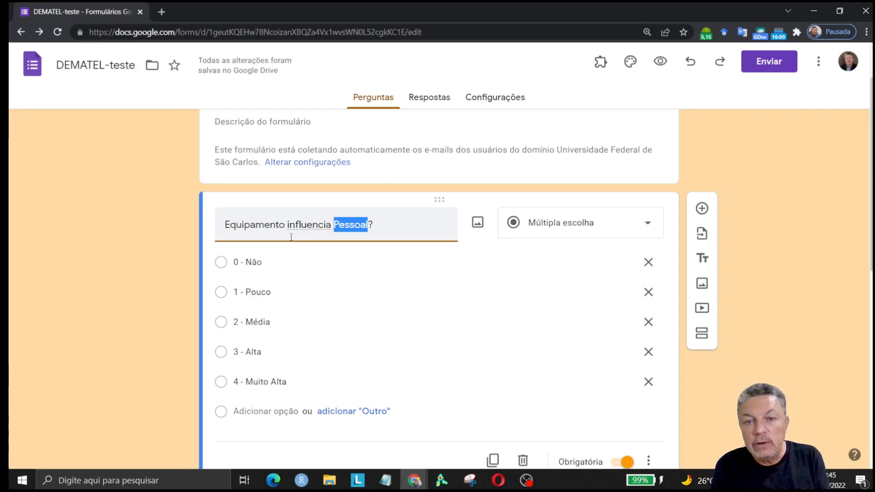
{"action": "scroll", "coordinate": [323, 253], "scroll_direction": "down", "scroll_amount": 1}
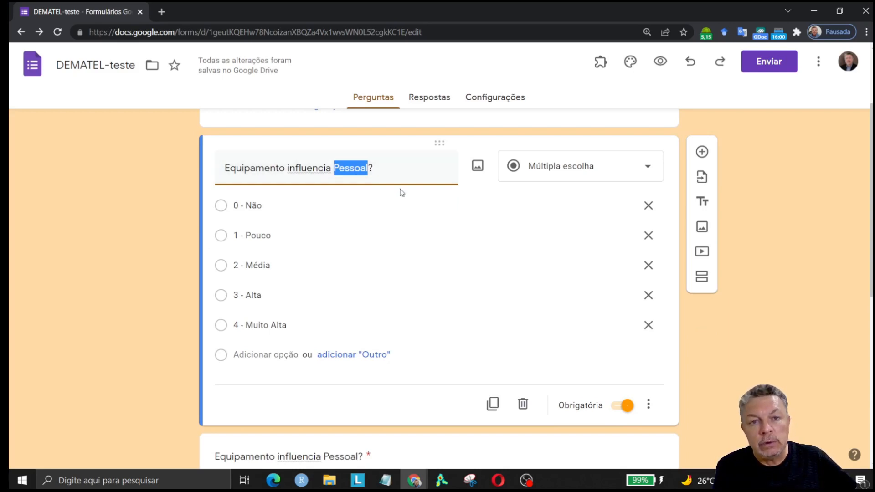
{"action": "scroll", "coordinate": [392, 214], "scroll_direction": "down", "scroll_amount": 5}
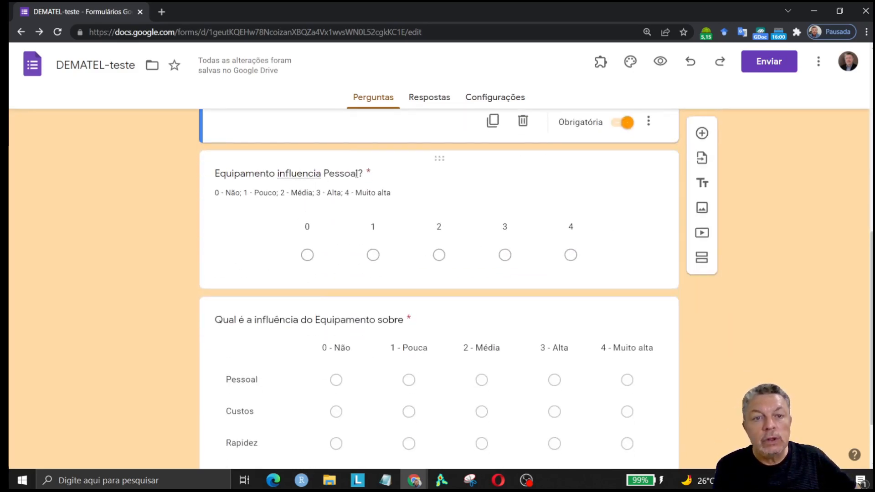
Step: Compare the linear-scale version of "Equipamento influencia Pessoal?" with the multiple-choice one, examining its title and the description explaining the scale
{"action": "left_click", "coordinate": [472, 175]}
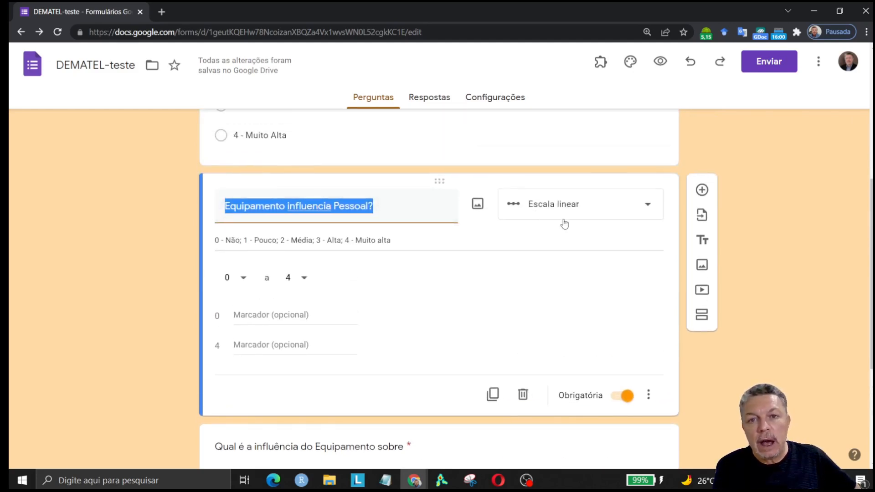
{"action": "scroll", "coordinate": [565, 228], "scroll_direction": "up", "scroll_amount": 6}
{"action": "left_click", "coordinate": [592, 258]}
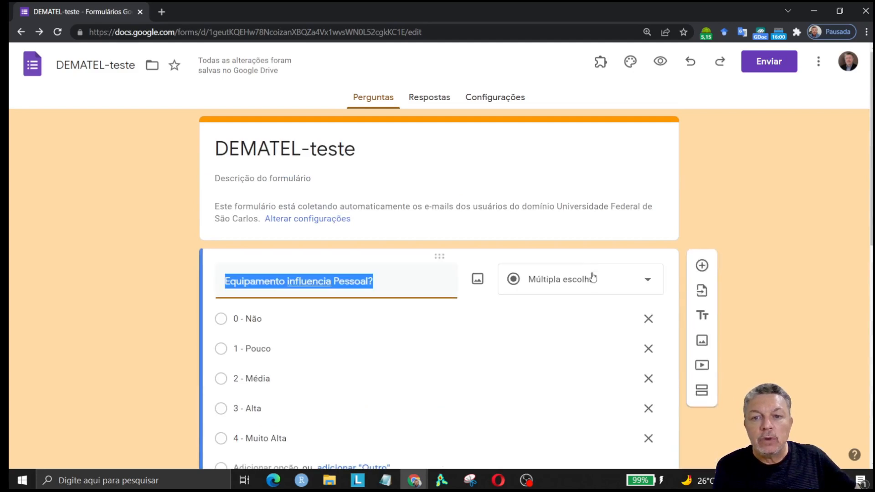
{"action": "scroll", "coordinate": [316, 361], "scroll_direction": "down", "scroll_amount": 7}
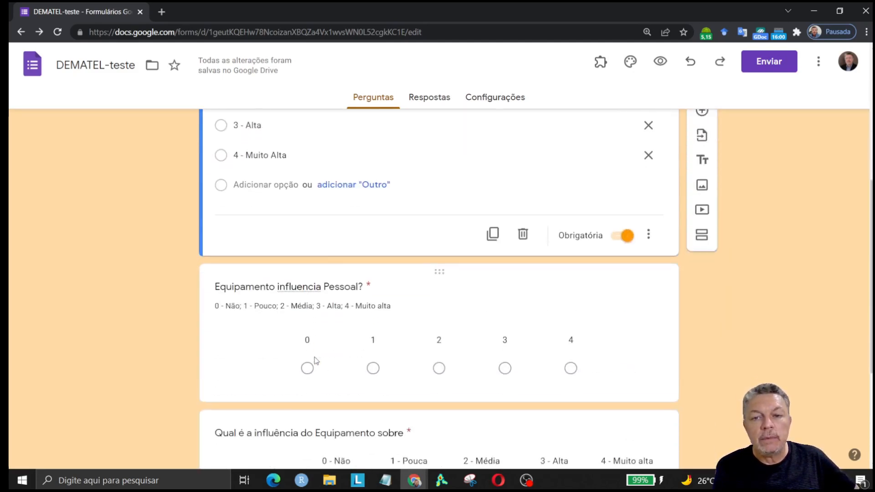
{"action": "left_click", "coordinate": [371, 254]}
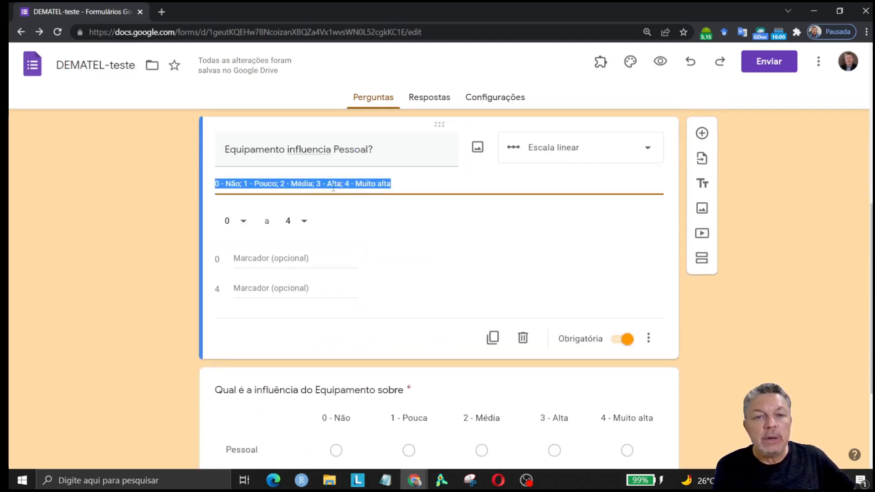
{"action": "triple_click", "coordinate": [385, 160]}
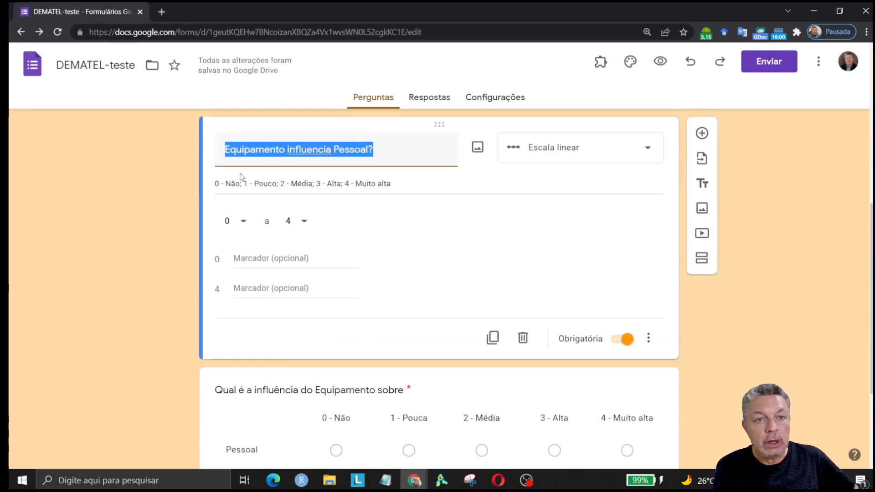
{"action": "triple_click", "coordinate": [367, 183]}
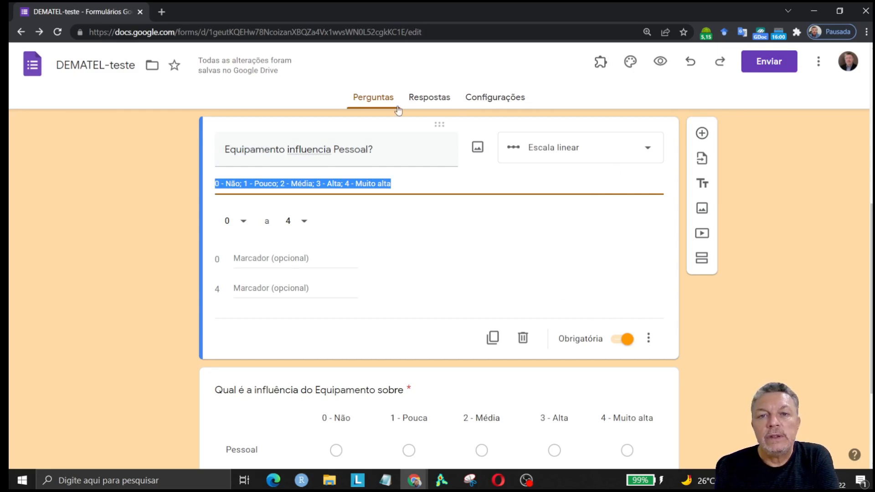
Step: Preview the form and answer the linear-scale question "Equipamento influencia Pessoal?" with 2, then change the answer to 1
{"action": "left_click", "coordinate": [660, 61]}
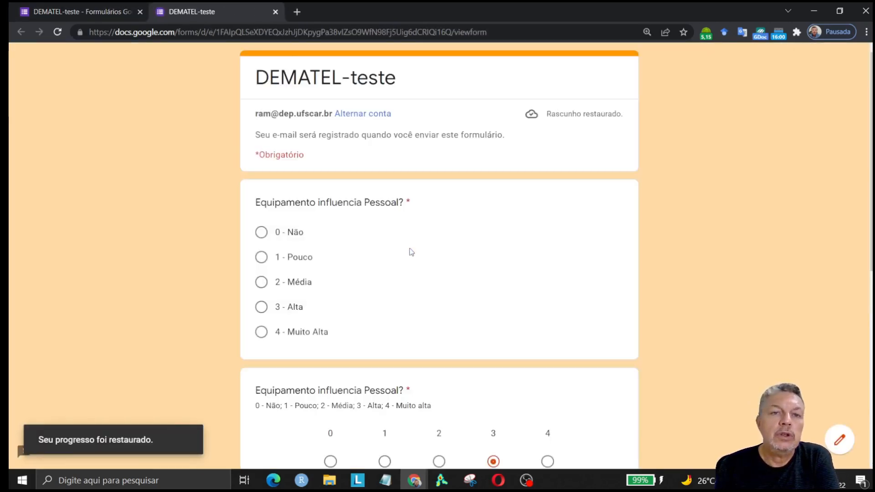
{"action": "scroll", "coordinate": [410, 251], "scroll_direction": "down", "scroll_amount": 5}
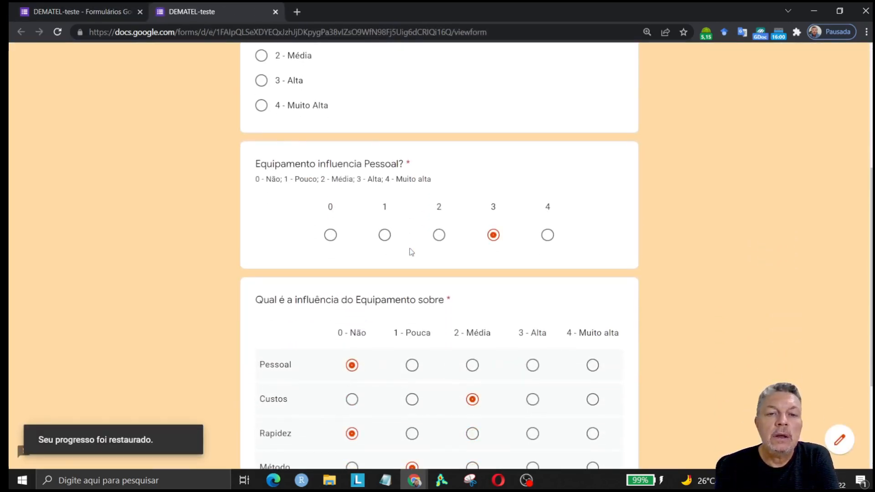
{"action": "left_click", "coordinate": [439, 235]}
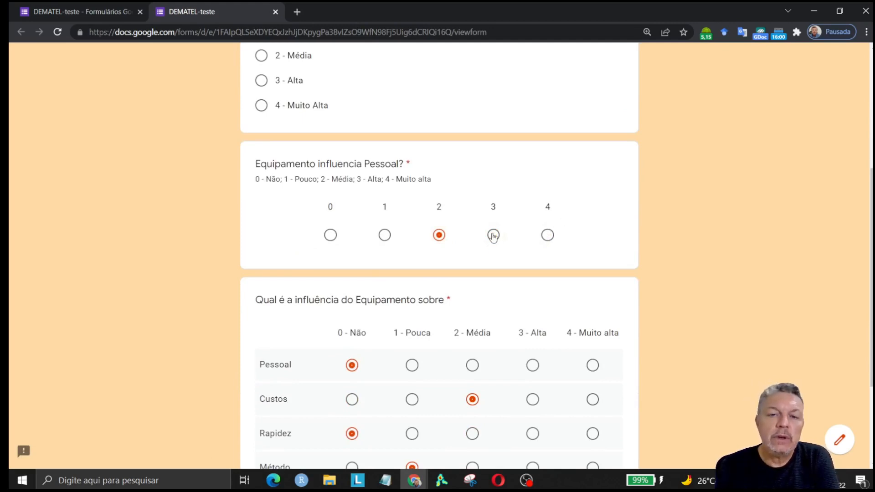
{"action": "left_click", "coordinate": [386, 237]}
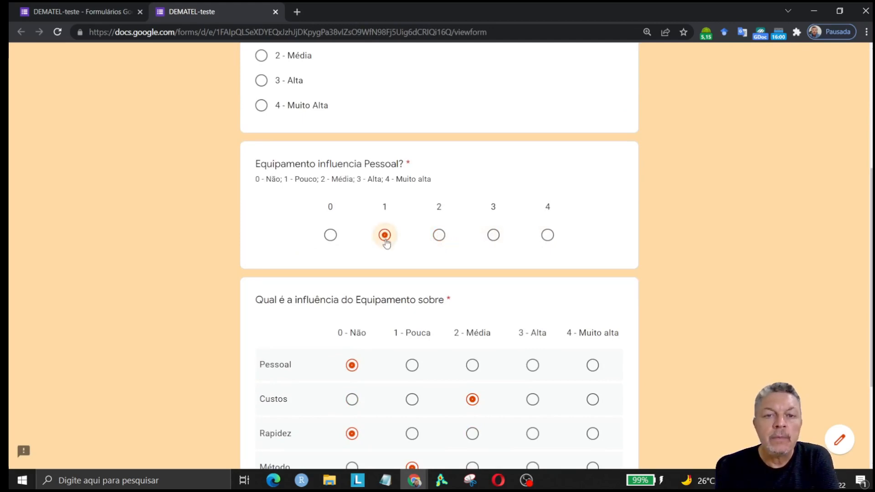
{"action": "scroll", "coordinate": [386, 238], "scroll_direction": "down", "scroll_amount": 3}
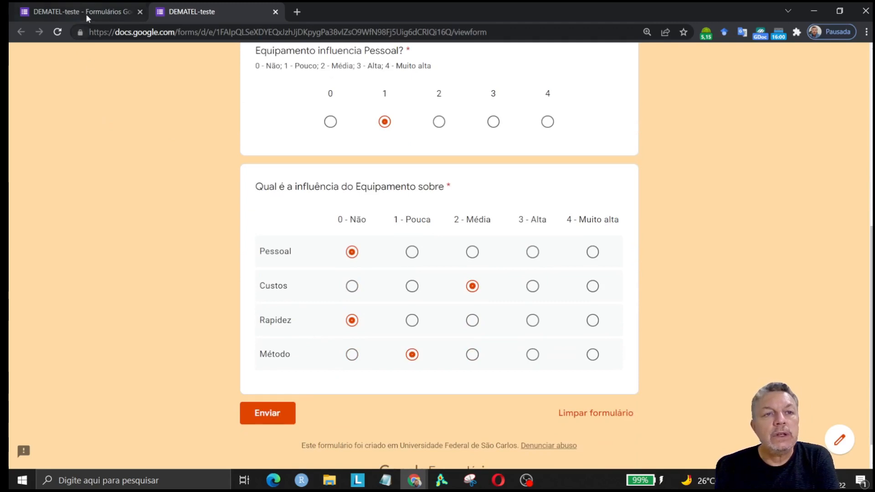
Step: Return to the form editor and open the multiple-choice grid question "Qual é a influência do Equipamento sobre" to examine its rows and columns
{"action": "left_click", "coordinate": [86, 14]}
{"action": "scroll", "coordinate": [538, 202], "scroll_direction": "down", "scroll_amount": 3}
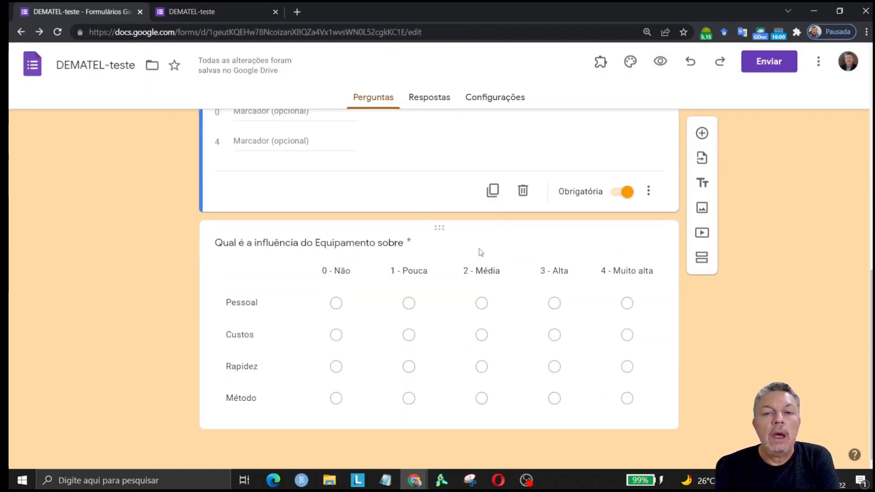
{"action": "left_click", "coordinate": [481, 252]}
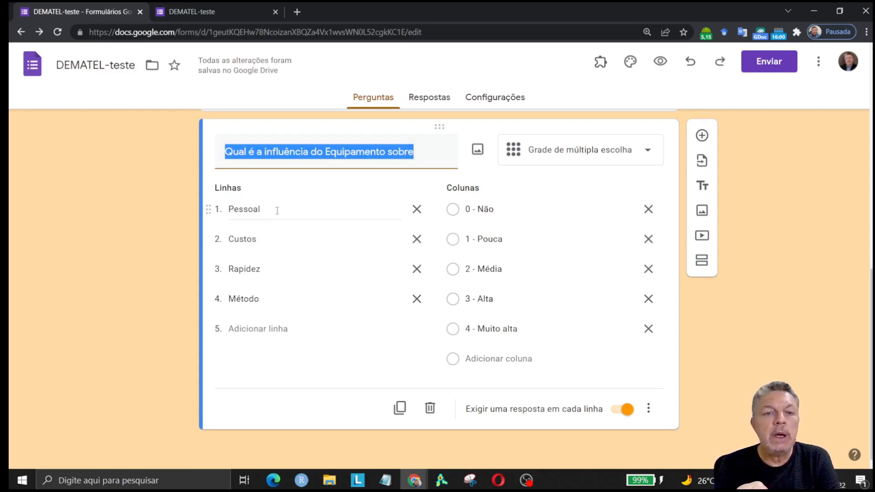
Step: In the form preview, answer the Equipamento grid with Rapidez as 4 - Muito alta, Pessoal as 0 - Não and Método as 3 - Alta
{"action": "left_click", "coordinate": [234, 16]}
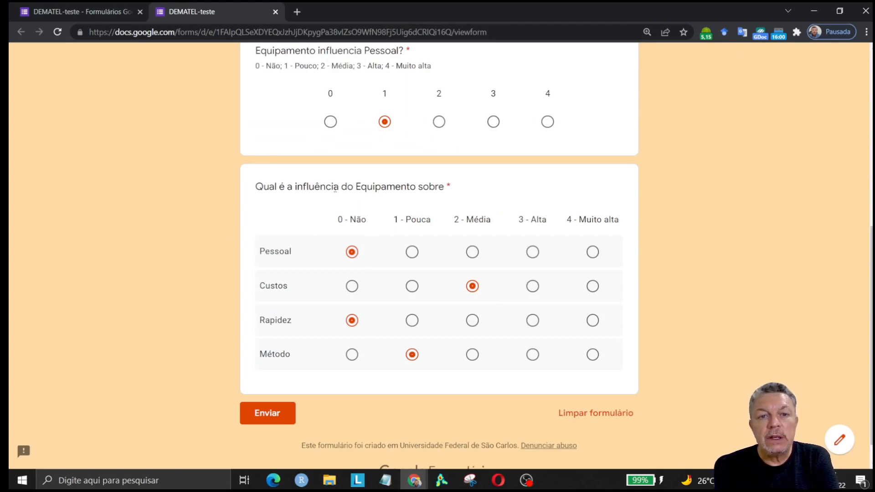
{"action": "double_click", "coordinate": [367, 187]}
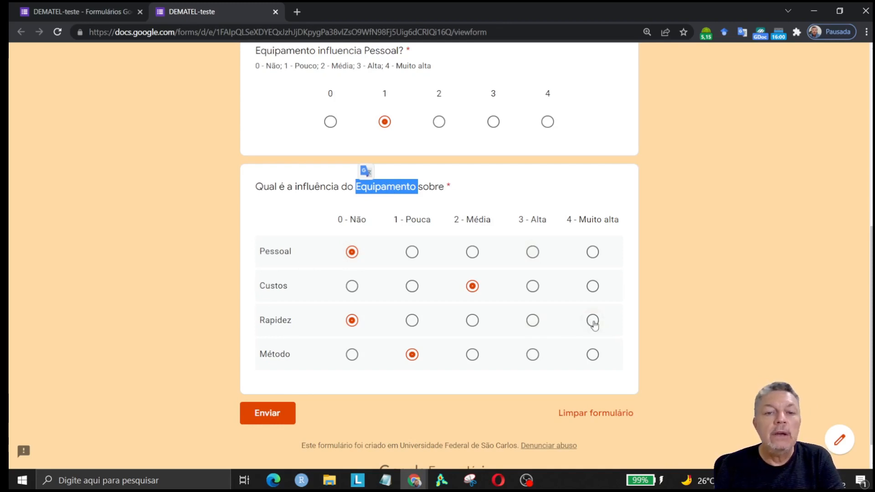
{"action": "left_click", "coordinate": [593, 322]}
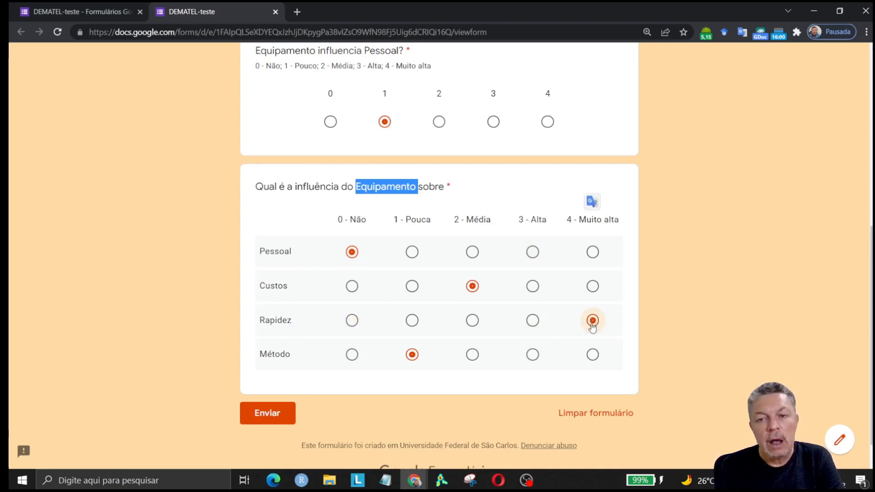
{"action": "left_click", "coordinate": [532, 253]}
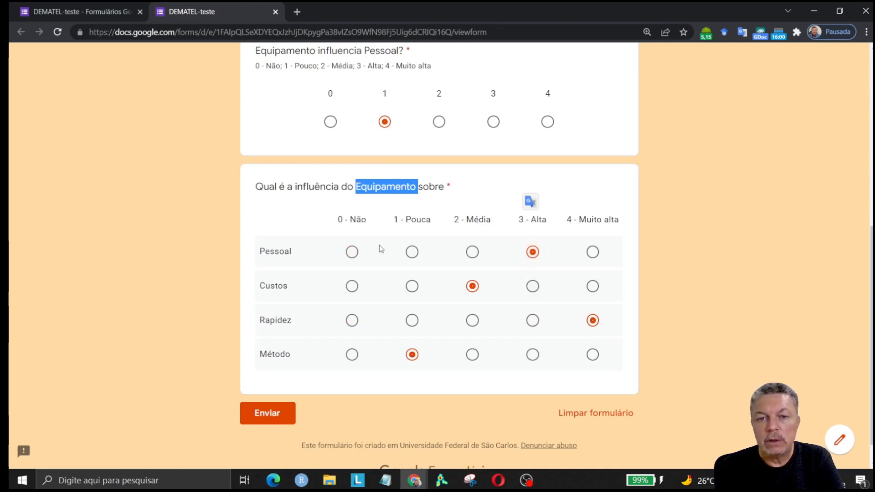
{"action": "left_click", "coordinate": [352, 252]}
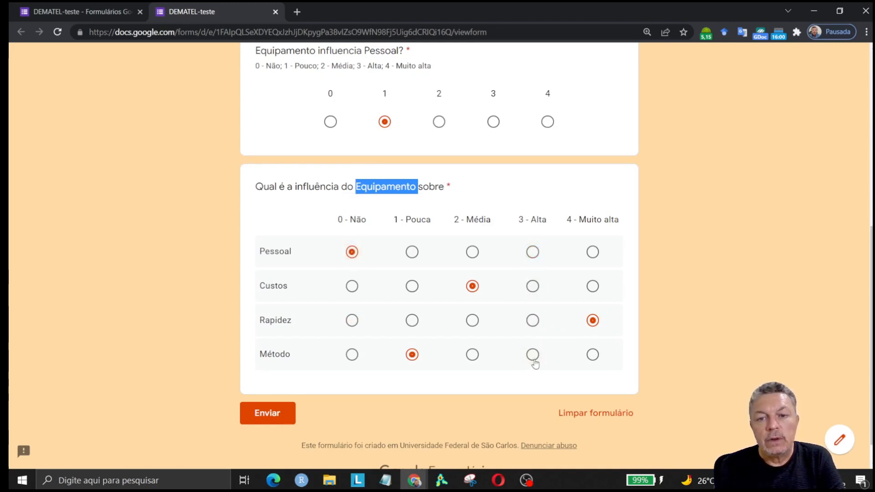
{"action": "left_click", "coordinate": [532, 355]}
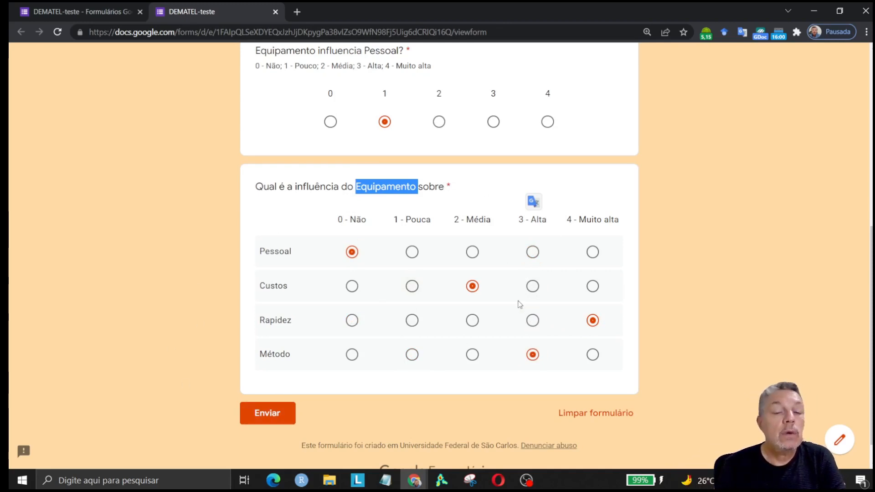
Step: Switch to the "Matriz das Médias dos Fatores" spreadsheet and examine the factor matrix values, including cells G7 and C4
{"action": "scroll", "coordinate": [661, 269], "scroll_direction": "up", "scroll_amount": 7}
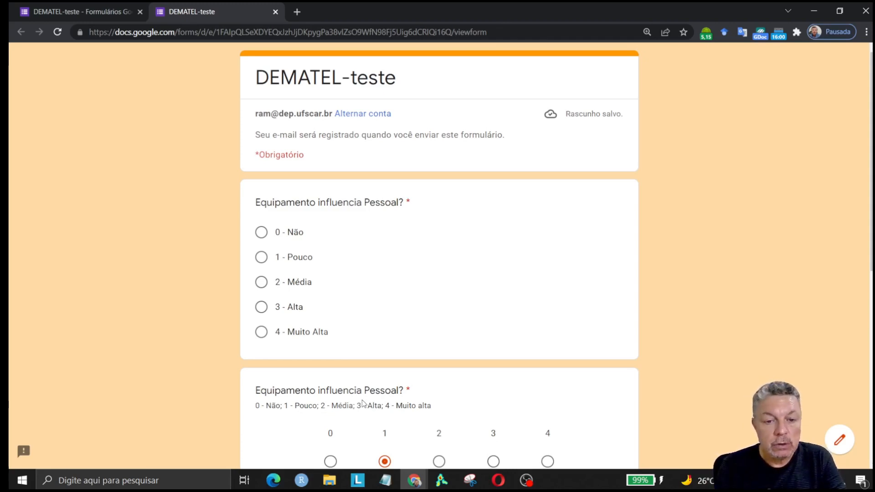
{"action": "mouse_move", "coordinate": [414, 480]}
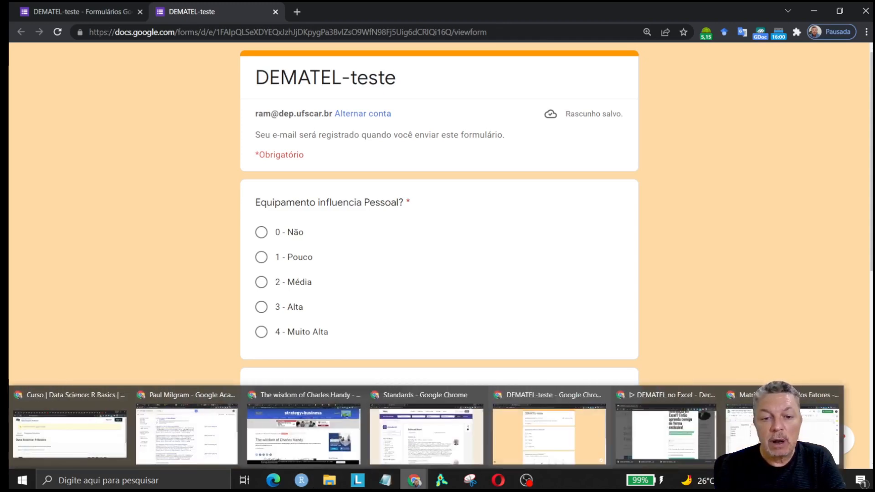
{"action": "left_click", "coordinate": [741, 423]}
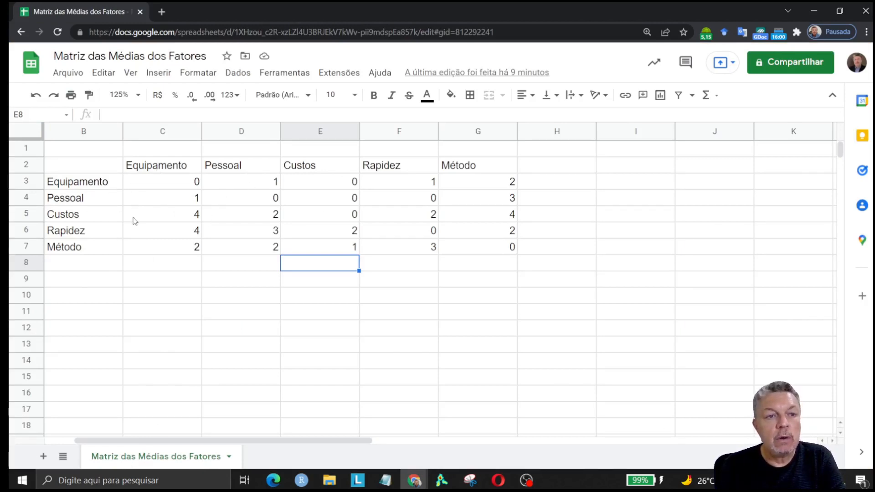
{"action": "left_click_drag", "start_coordinate": [199, 189], "coordinate": [506, 256]}
{"action": "left_click", "coordinate": [507, 256]}
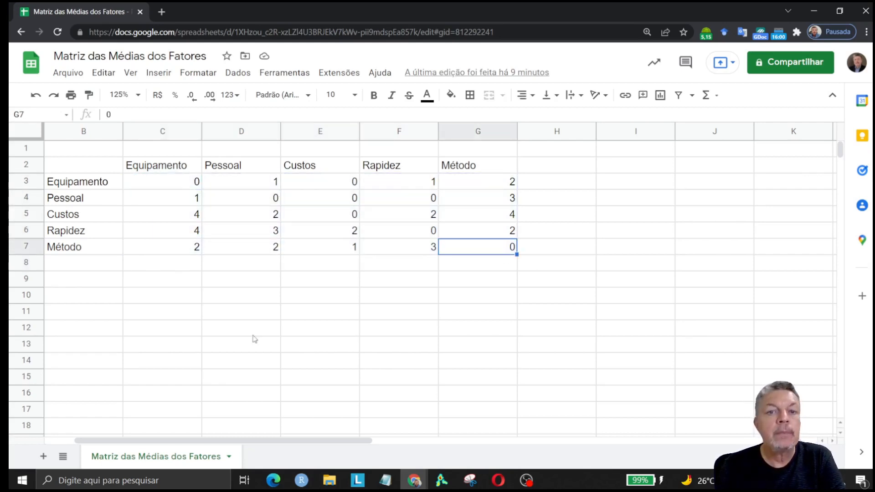
{"action": "left_click", "coordinate": [157, 207]}
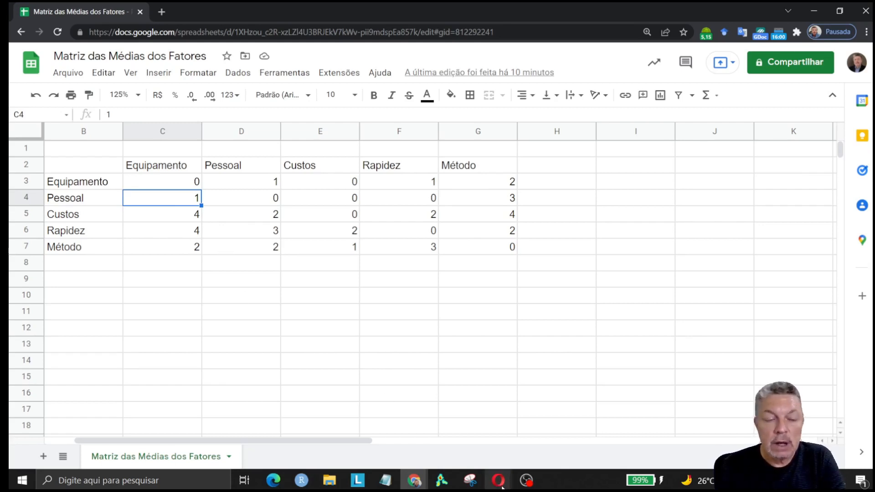
Step: Switch to dematel.pdf in Microsoft Edge and highlight the package name 'dematel' in the document title
{"action": "mouse_move", "coordinate": [500, 484]}
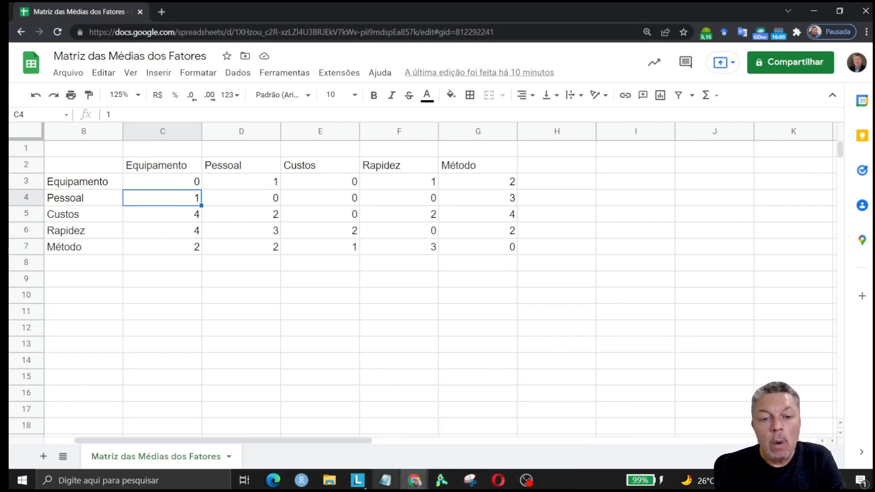
{"action": "mouse_move", "coordinate": [274, 486]}
{"action": "left_click", "coordinate": [319, 429]}
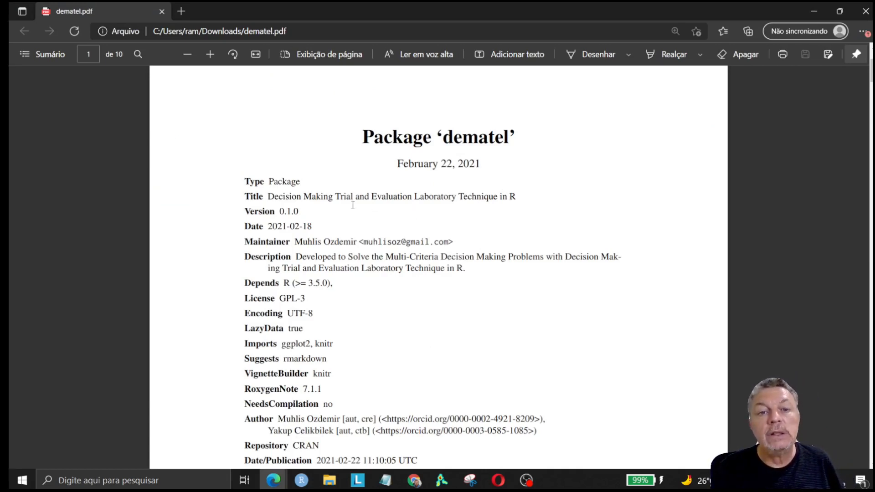
{"action": "left_click_drag", "start_coordinate": [438, 137], "coordinate": [511, 138]}
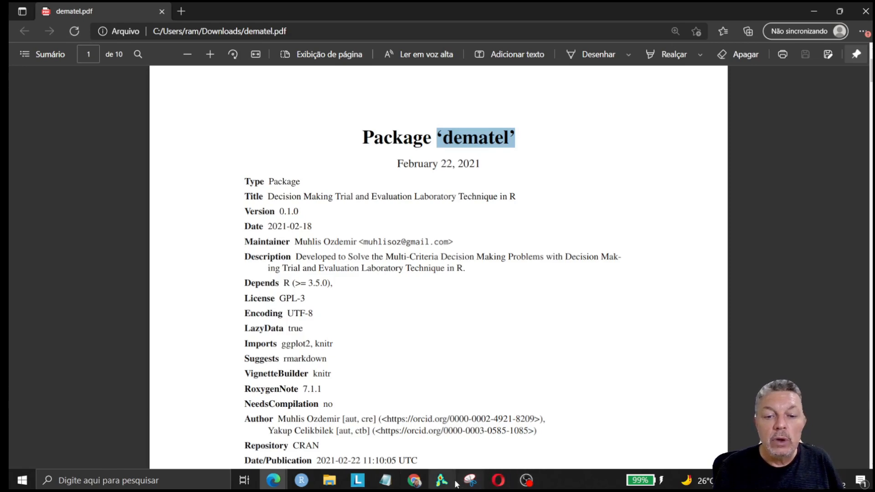
Step: Return to the "Matriz das Médias dos Fatores" spreadsheet in Chrome and select the matrix values in C3:G7
{"action": "mouse_move", "coordinate": [414, 481]}
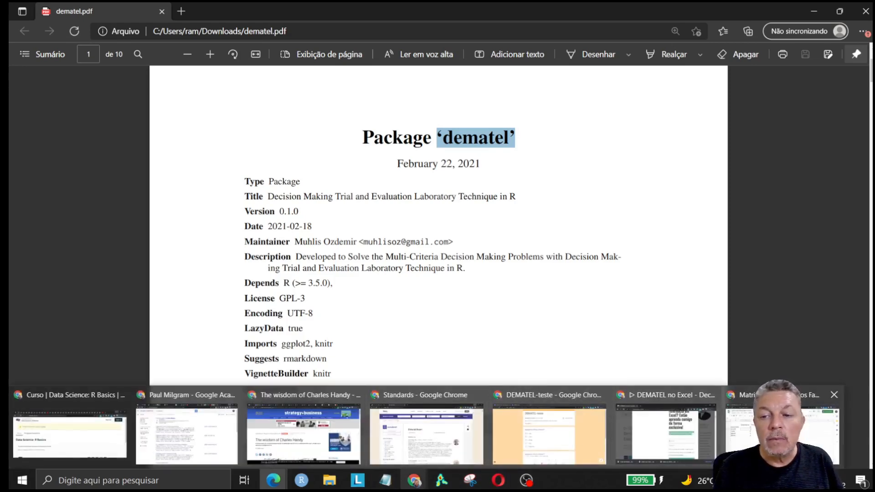
{"action": "left_click", "coordinate": [741, 431]}
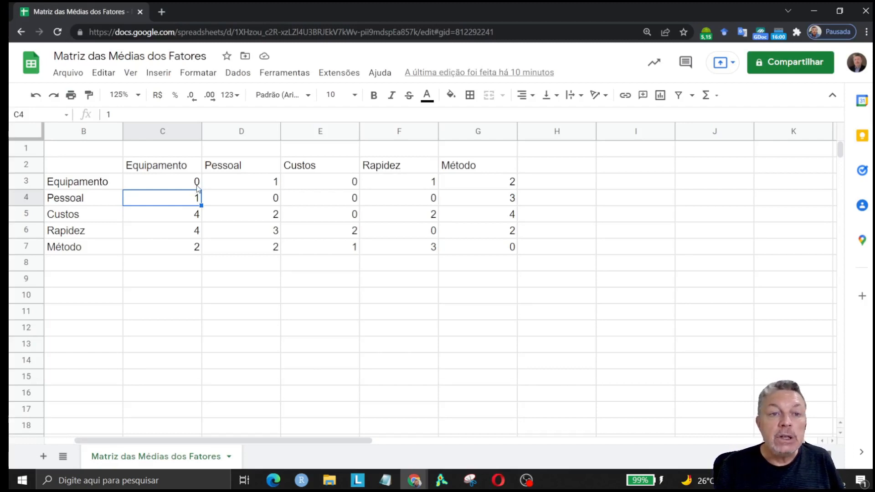
{"action": "left_click_drag", "start_coordinate": [197, 183], "coordinate": [480, 256]}
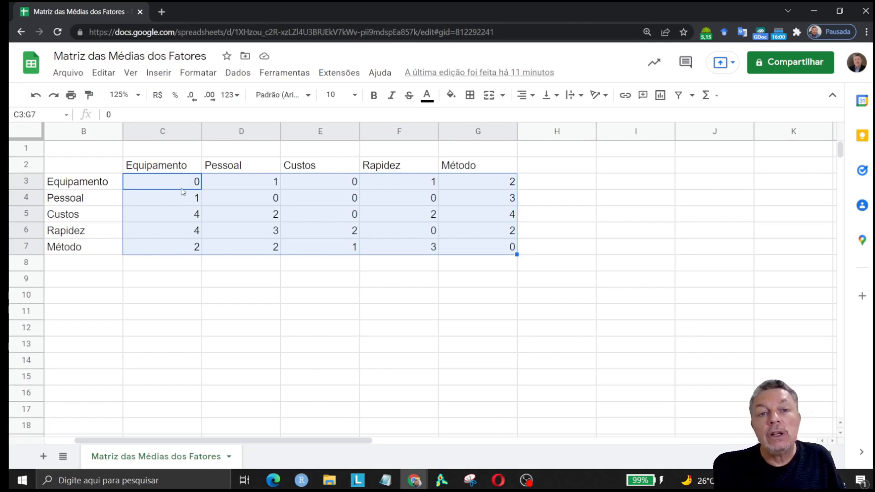
Step: Download the spreadsheet as a Microsoft Excel (.xlsx) file to Downloads, replacing the existing "Matriz das Medias dos Fatores" file
{"action": "left_click", "coordinate": [178, 166]}
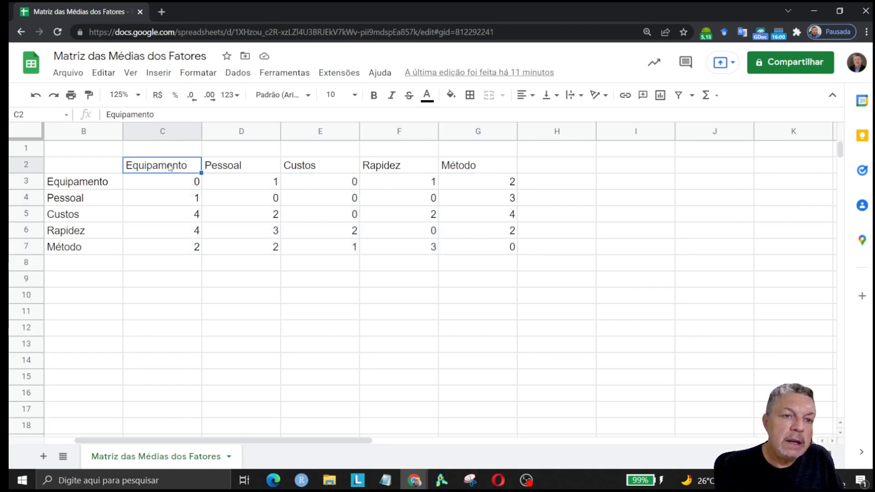
{"action": "left_click", "coordinate": [174, 191]}
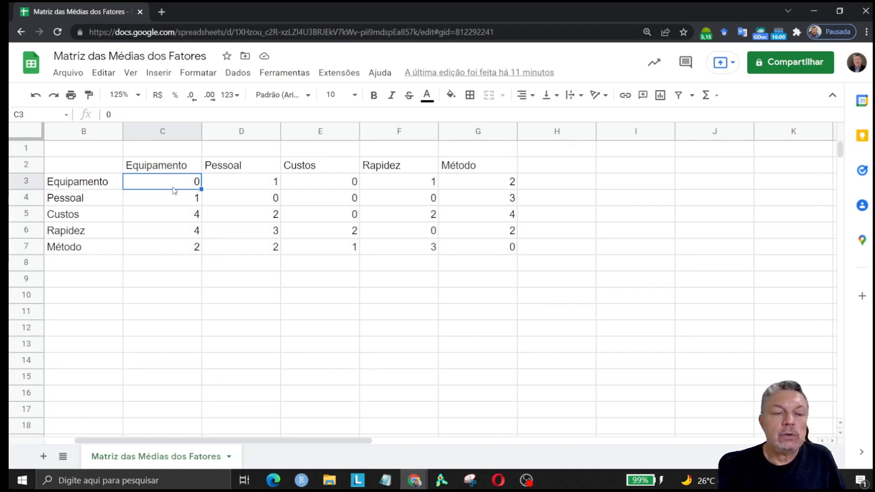
{"action": "left_click", "coordinate": [68, 72]}
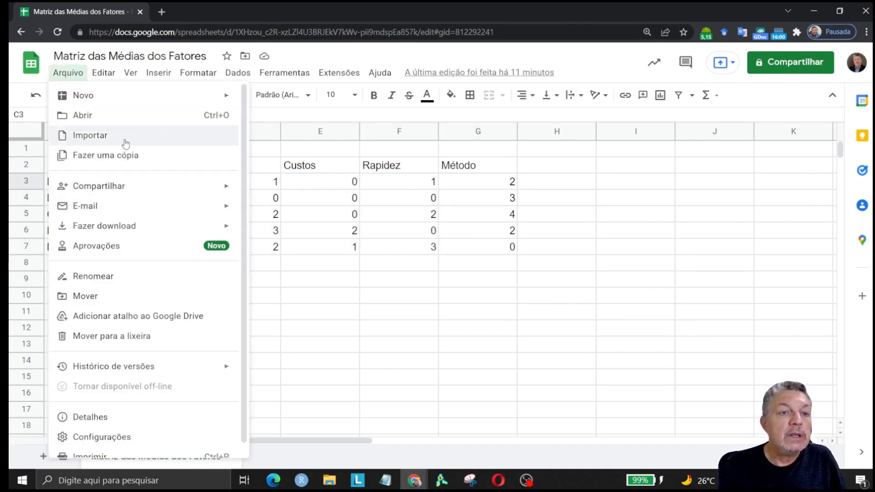
{"action": "mouse_move", "coordinate": [133, 228]}
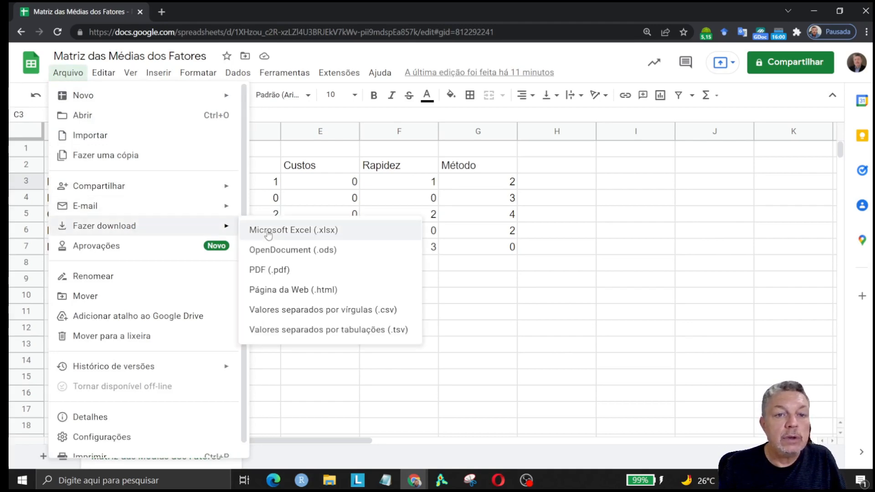
{"action": "left_click", "coordinate": [287, 239]}
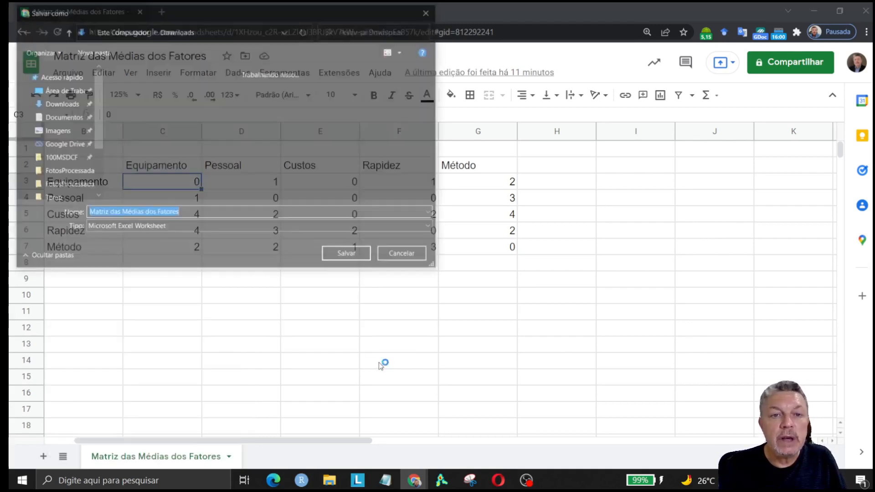
{"action": "left_click", "coordinate": [132, 105]}
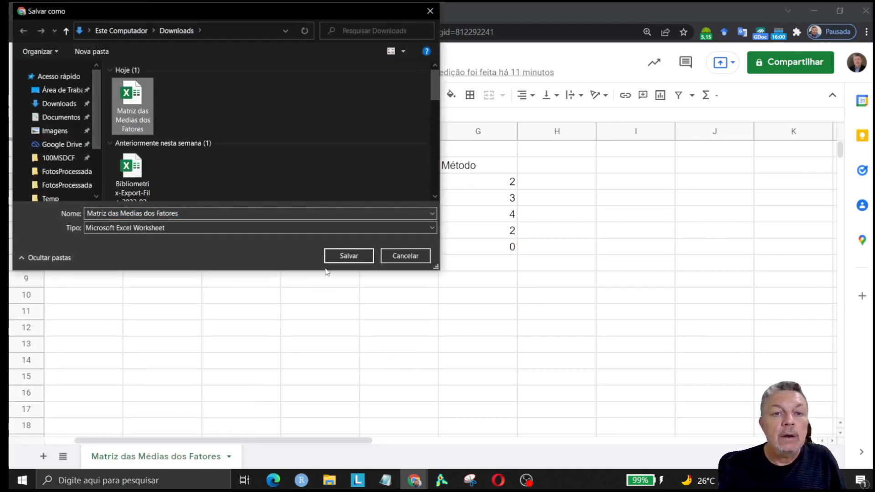
{"action": "left_click", "coordinate": [191, 214]}
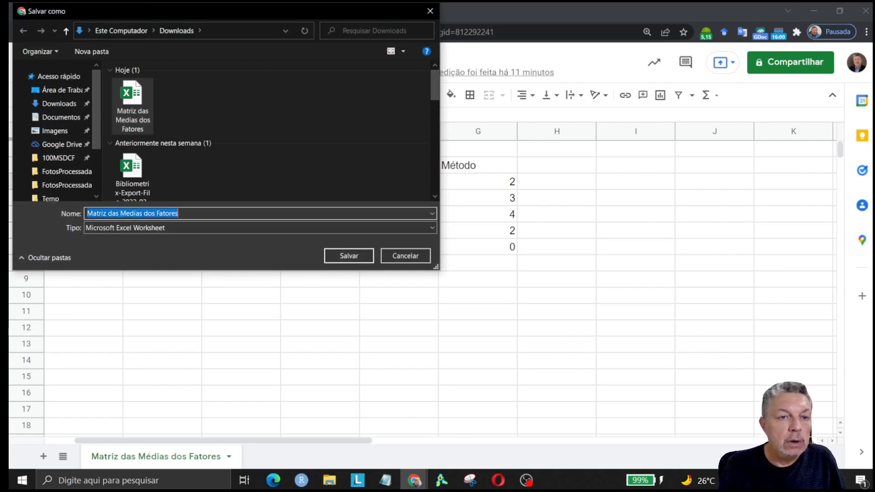
{"action": "left_click", "coordinate": [338, 257]}
{"action": "left_click", "coordinate": [473, 245]}
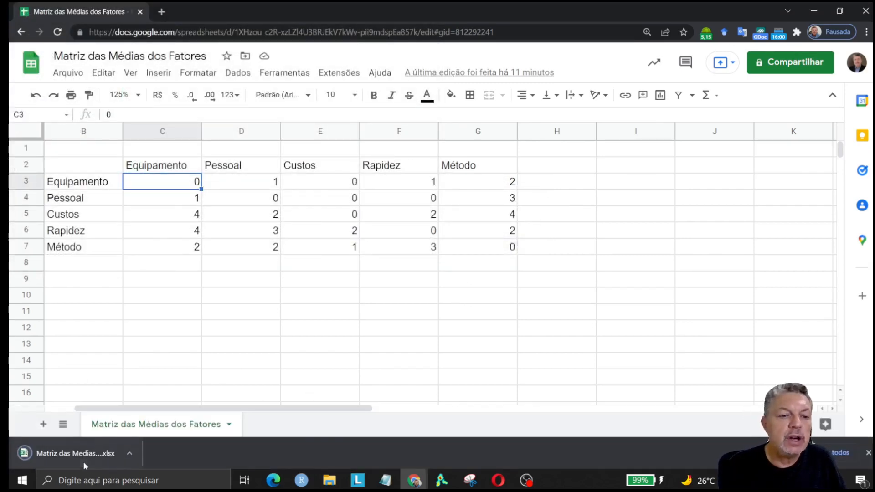
Step: Switch to RStudio and install the dematel package from the CRAN repository with its dependencies
{"action": "left_click", "coordinate": [814, 11]}
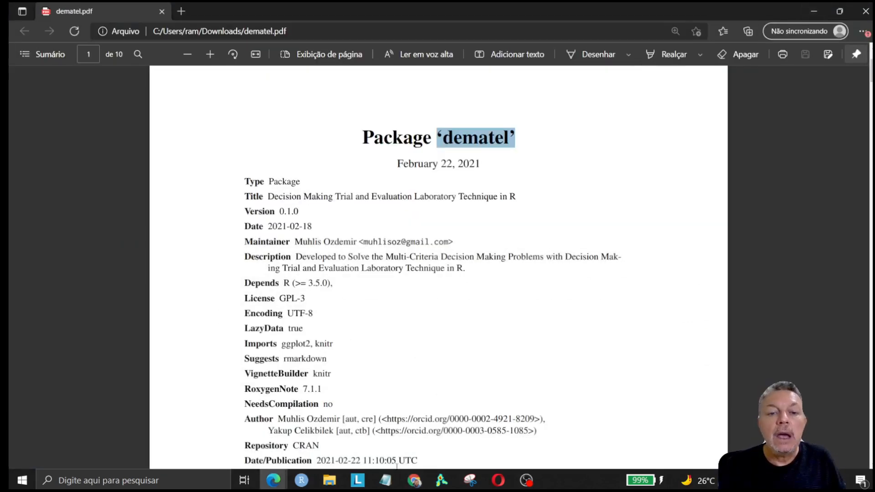
{"action": "left_click", "coordinate": [301, 480]}
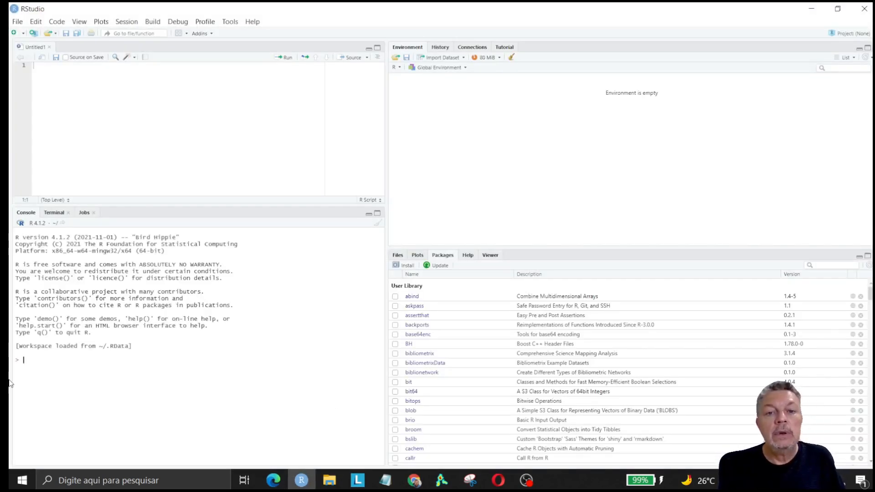
{"action": "left_click", "coordinate": [413, 267]}
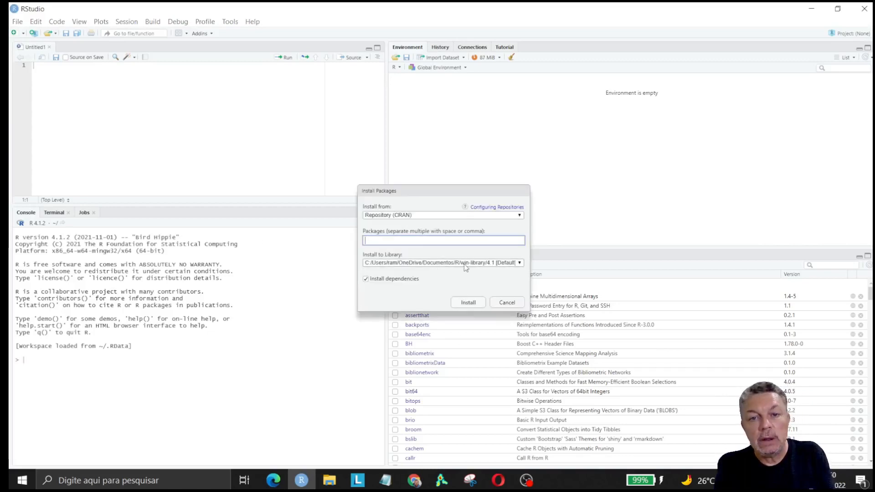
{"action": "left_click", "coordinate": [507, 303]}
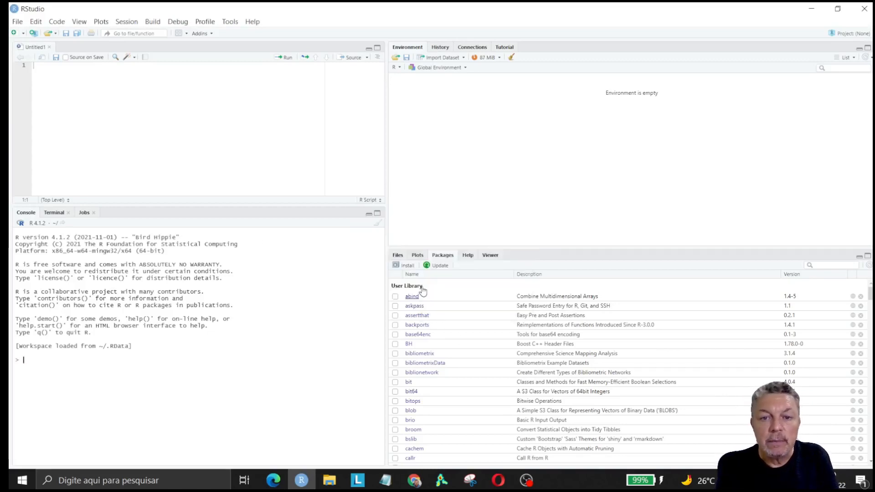
{"action": "left_click", "coordinate": [412, 266]}
{"action": "type", "text": "d"}
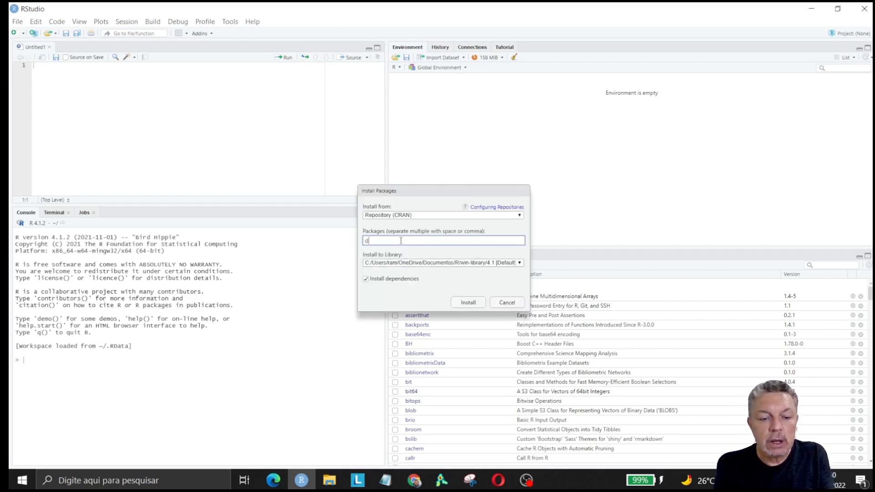
{"action": "type", "text": "emat"}
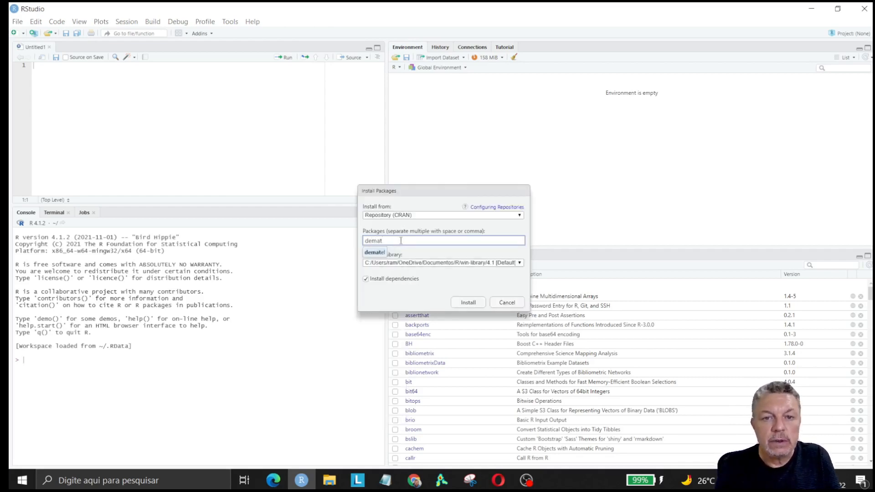
{"action": "left_click", "coordinate": [373, 254]}
{"action": "left_click", "coordinate": [469, 303]}
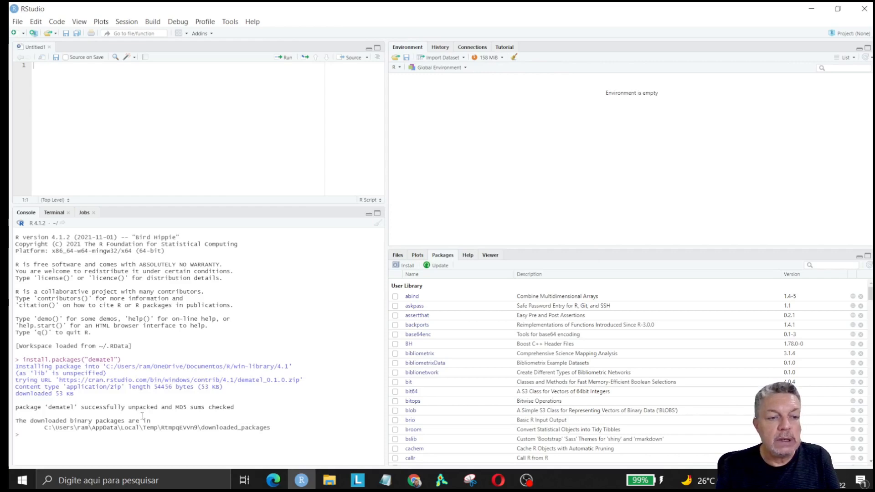
Step: Load the installed dematel package from the user library and highlight its library(dematel) command in the console
{"action": "scroll", "coordinate": [462, 386], "scroll_direction": "down", "scroll_amount": 3}
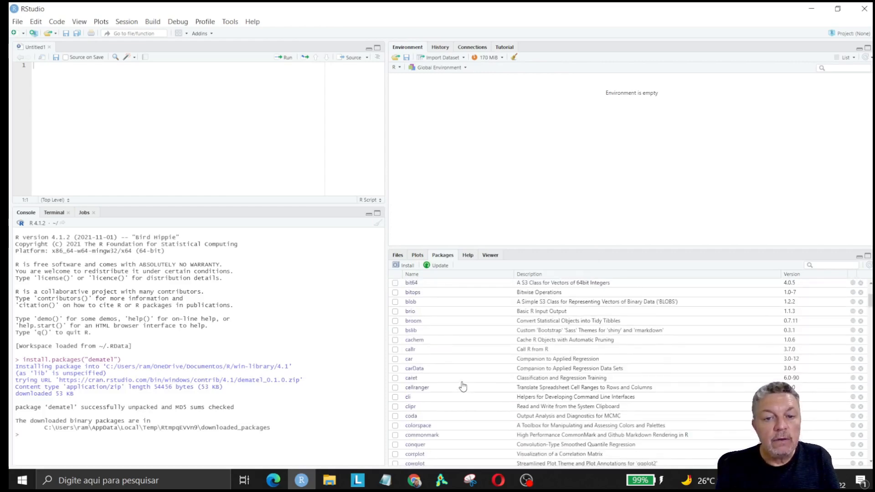
{"action": "scroll", "coordinate": [462, 387], "scroll_direction": "down", "scroll_amount": 6}
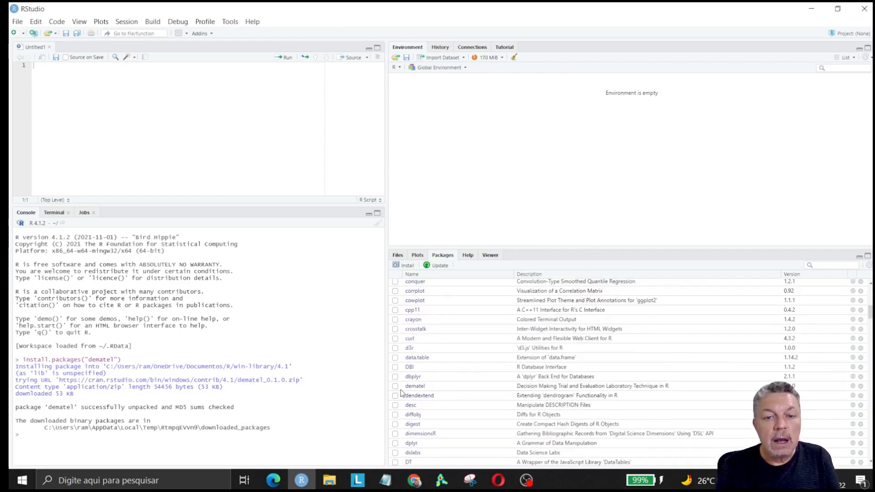
{"action": "left_click", "coordinate": [395, 386]}
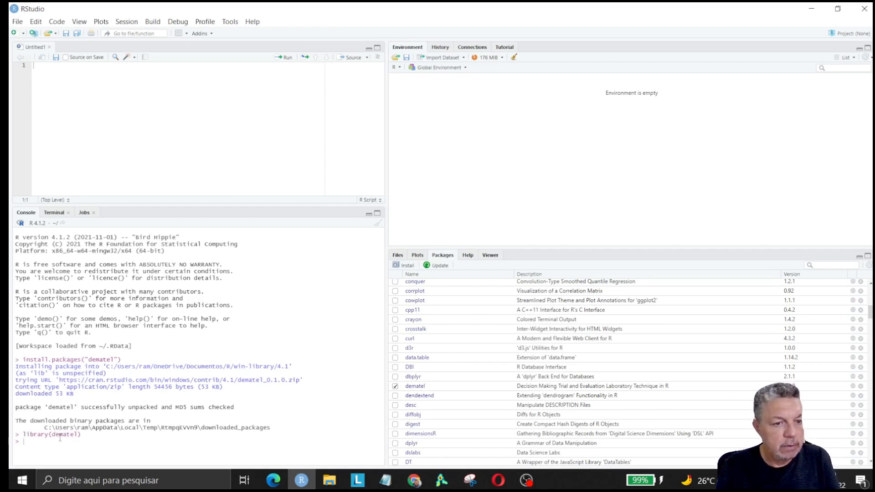
{"action": "left_click_drag", "start_coordinate": [84, 434], "coordinate": [22, 438]}
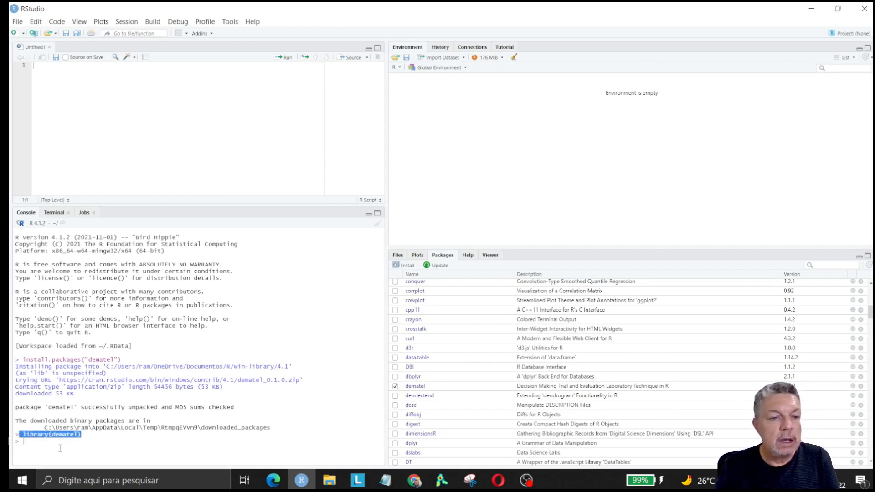
{"action": "left_click", "coordinate": [32, 442]}
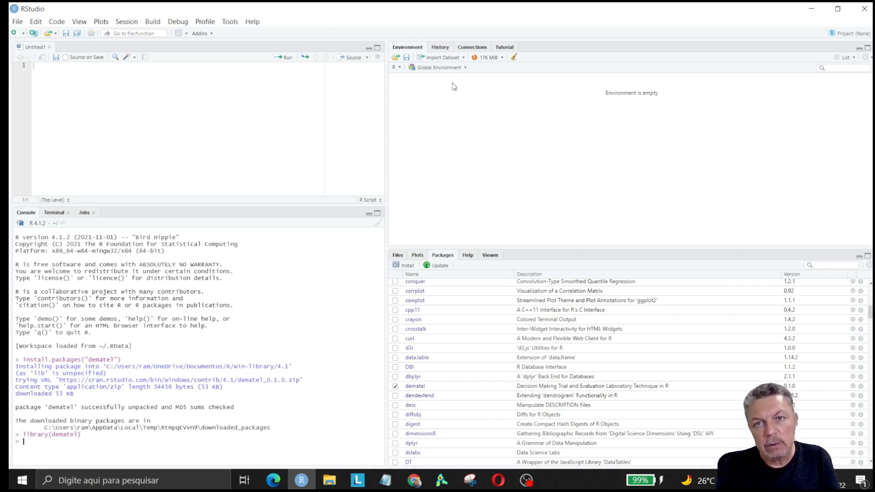
Step: Start an Excel dataset import and choose the "Matriz das Medias dos Fatores" file from Downloads
{"action": "left_click", "coordinate": [451, 58]}
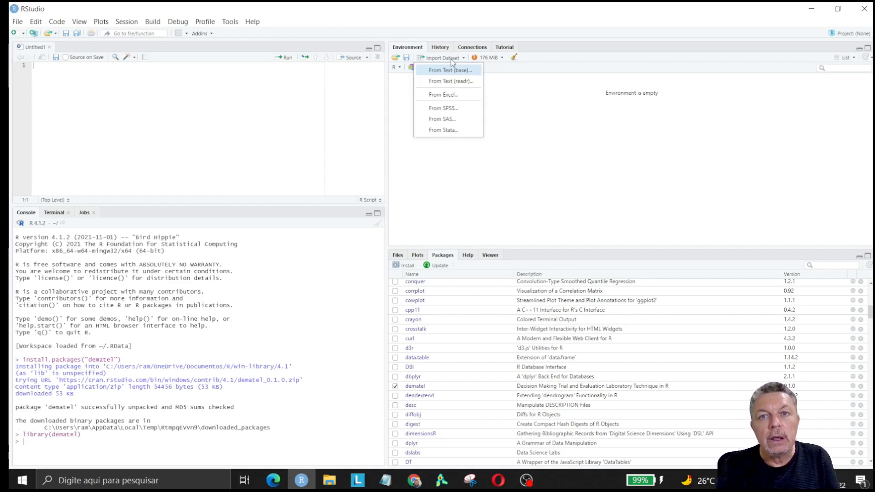
{"action": "left_click", "coordinate": [456, 96]}
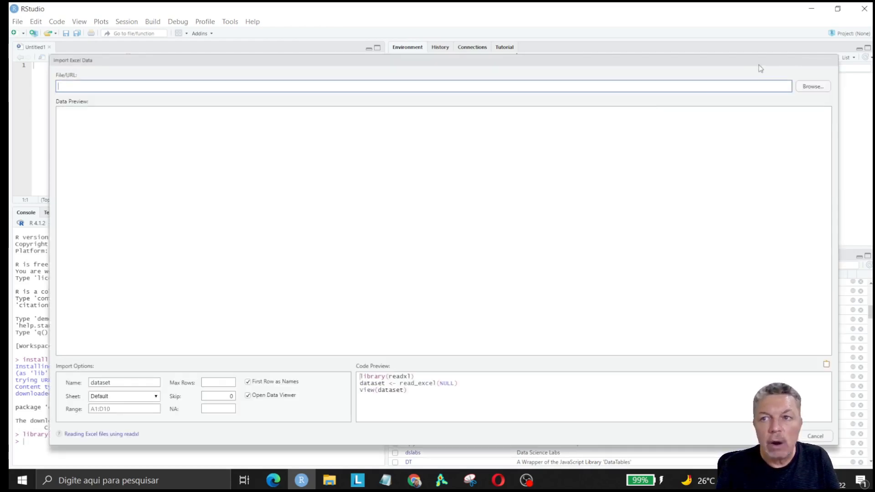
{"action": "left_click", "coordinate": [802, 88]}
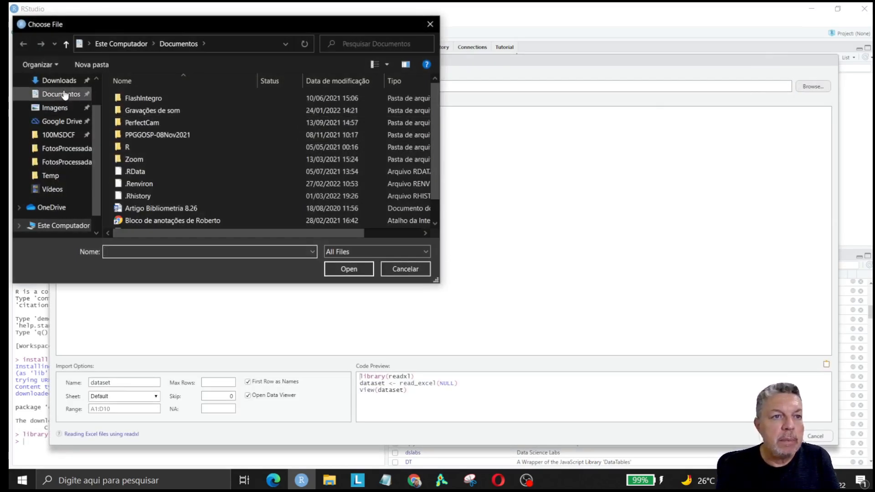
{"action": "left_click", "coordinate": [64, 83]}
{"action": "left_click", "coordinate": [136, 120]}
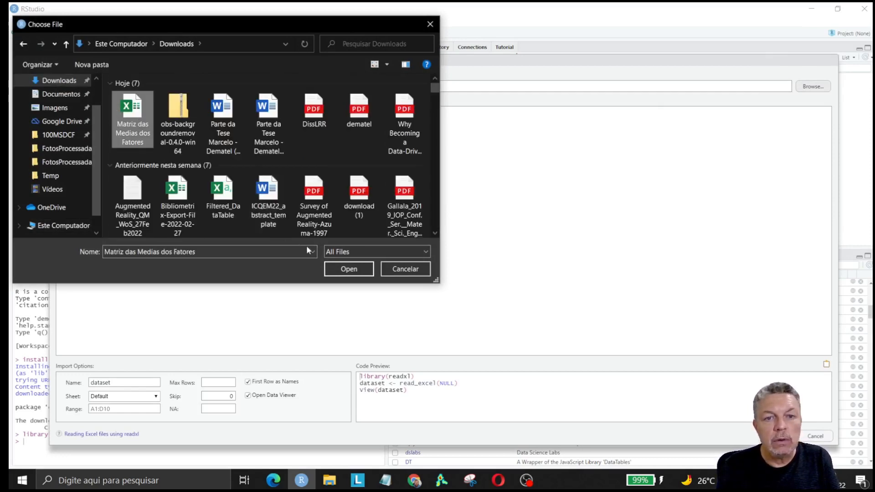
{"action": "left_click", "coordinate": [349, 269]}
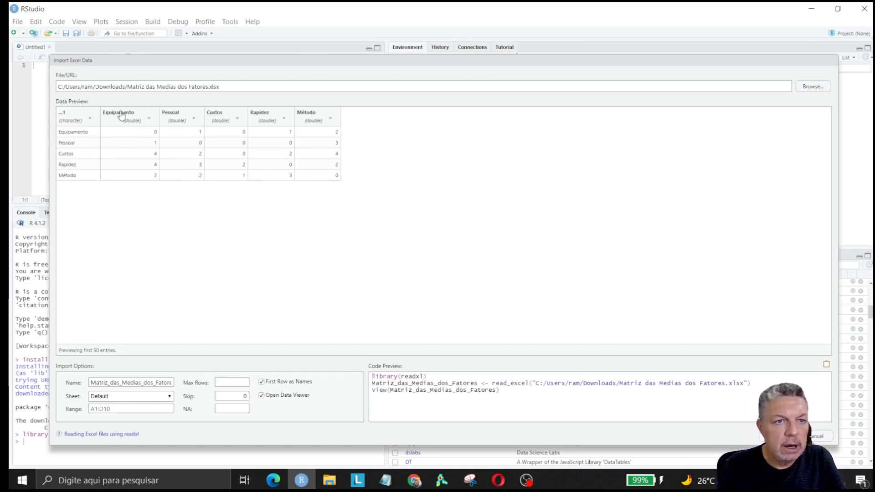
Step: In the import preview, skip the unnamed first column and set the Equipamento and Pessoal columns to Numeric
{"action": "left_click", "coordinate": [88, 120]}
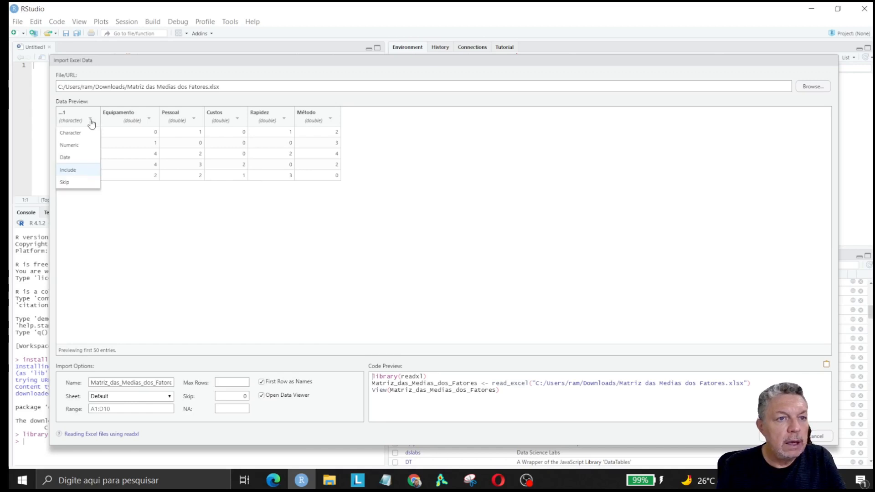
{"action": "left_click", "coordinate": [81, 181]}
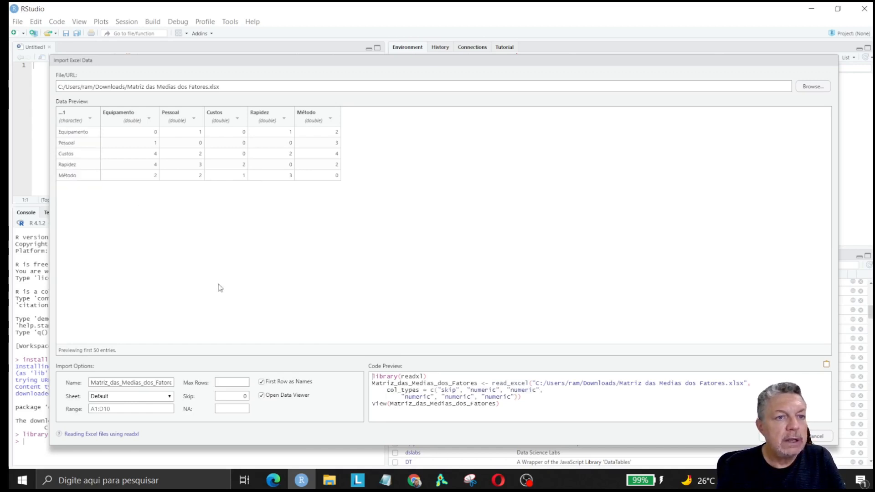
{"action": "left_click", "coordinate": [140, 119]}
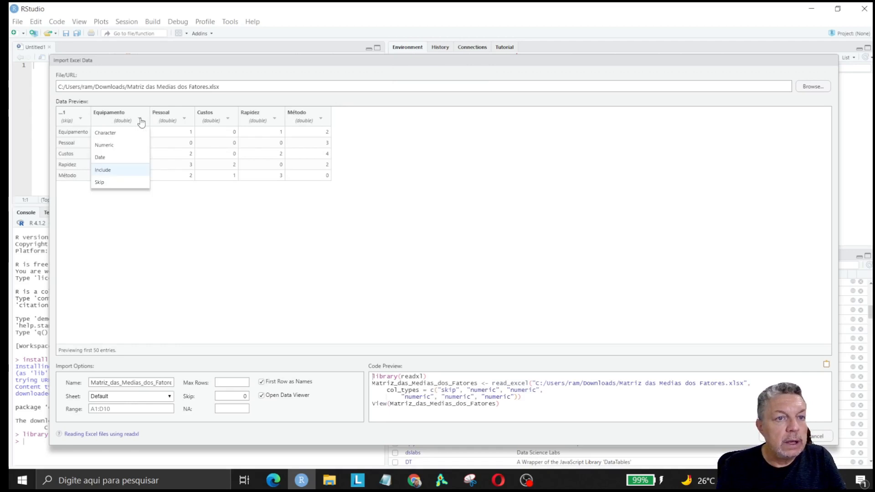
{"action": "left_click", "coordinate": [121, 145]}
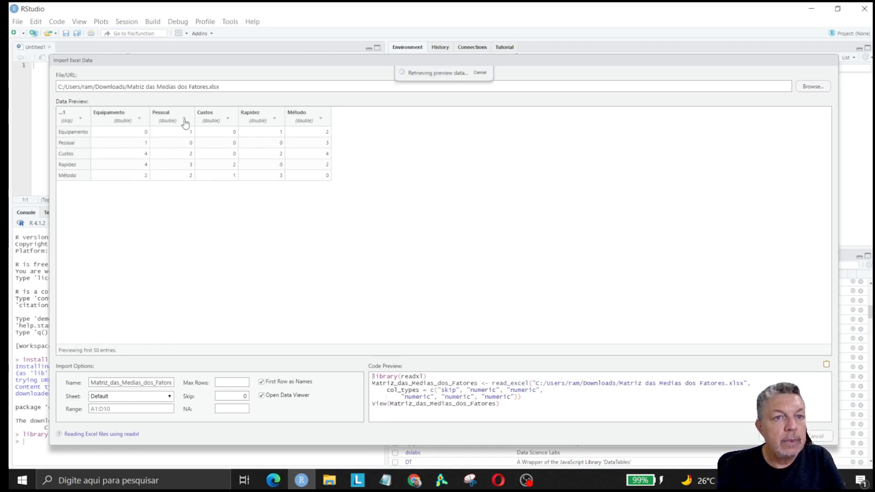
{"action": "left_click", "coordinate": [185, 119]}
{"action": "left_click", "coordinate": [173, 146]}
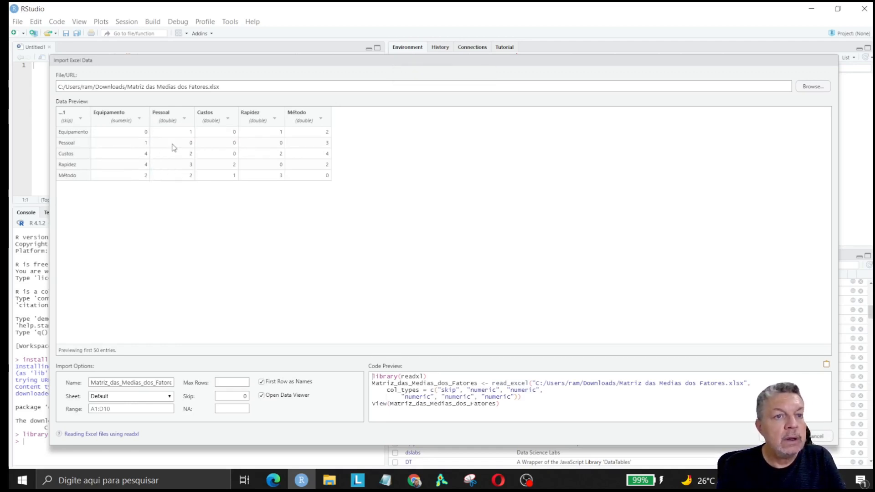
Step: Set the Custos, Rapidez and Método columns to Numeric and import the dataset as Matriz_das_Medias_dos_Fatores
{"action": "left_click", "coordinate": [227, 119]}
{"action": "left_click", "coordinate": [219, 149]}
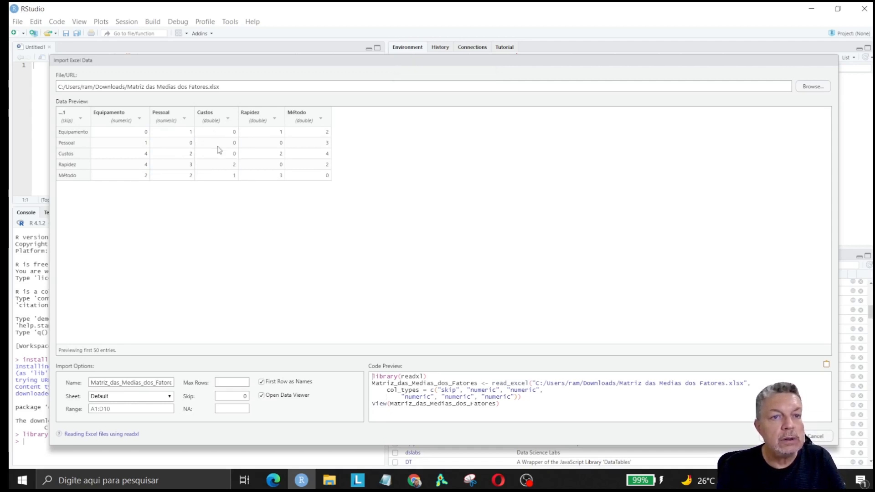
{"action": "left_click", "coordinate": [274, 119]}
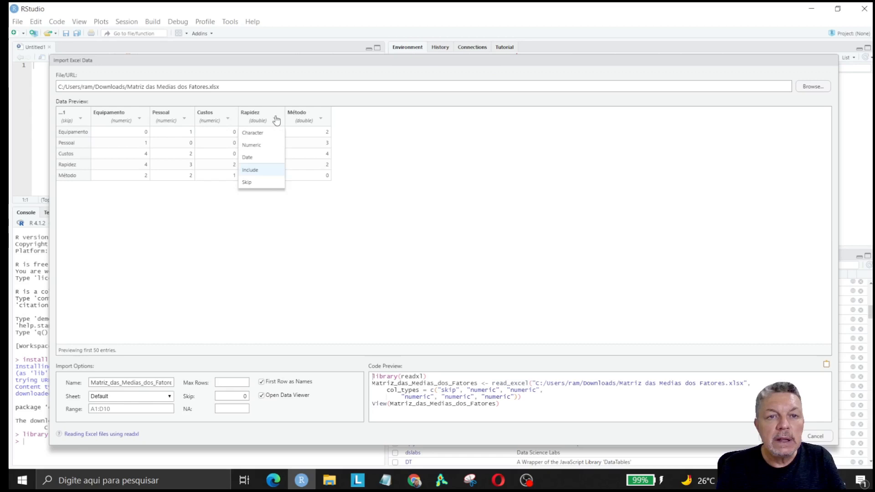
{"action": "left_click", "coordinate": [264, 152]}
{"action": "left_click", "coordinate": [320, 119]}
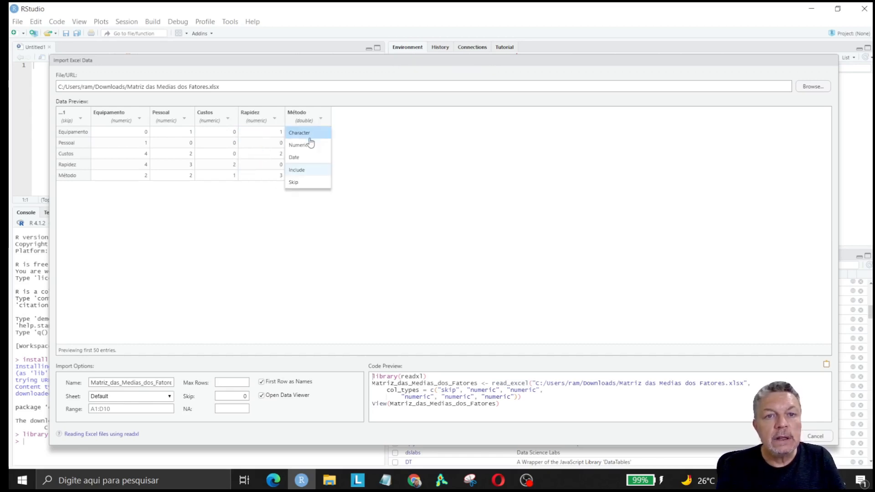
{"action": "left_click", "coordinate": [309, 146]}
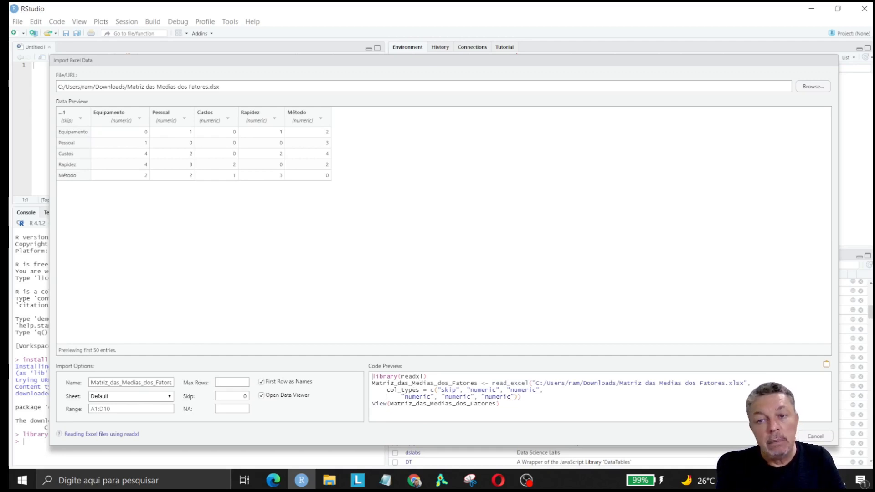
{"action": "left_click", "coordinate": [777, 436]}
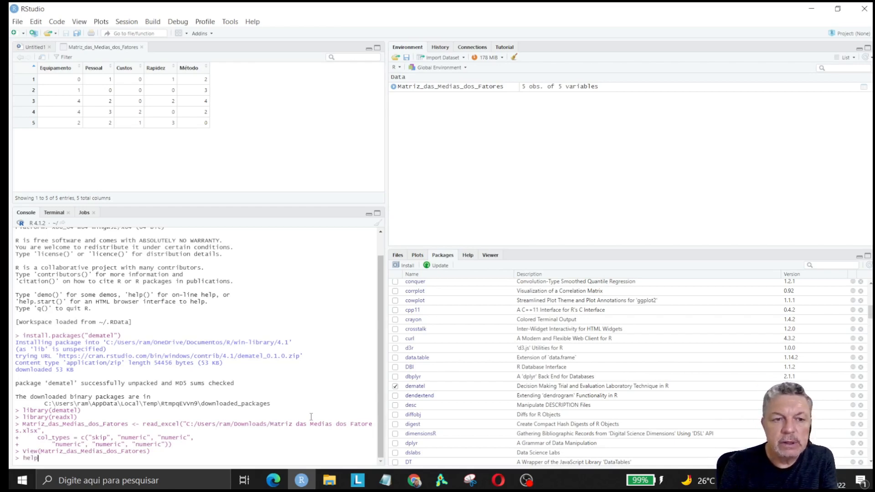
Step: Clear the unfinished help entry from the console prompt
{"action": "key", "text": "BackSpace"}
{"action": "key", "text": "BackSpace"}
{"action": "key", "text": "BackSpace"}
{"action": "key", "text": "BackSpace"}
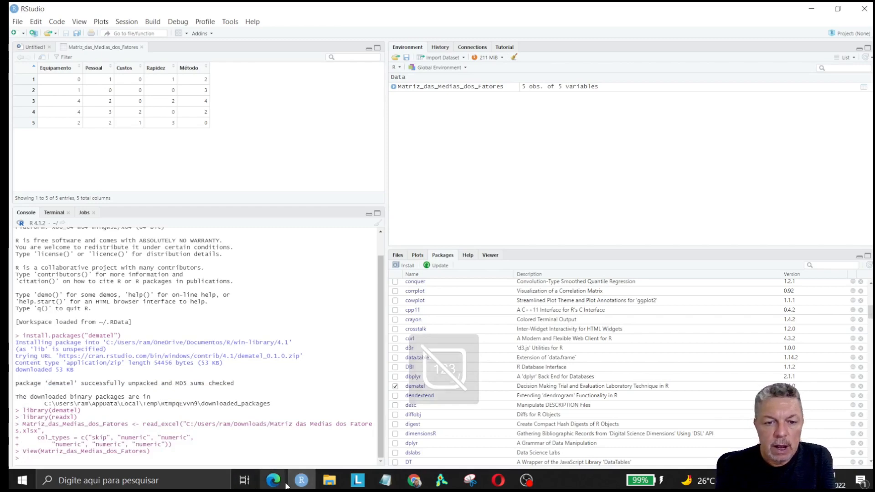
Step: Switch to the dematel.pdf manual in Edge and examine its list of documented R topics, highlighting hospitaldata
{"action": "mouse_move", "coordinate": [278, 486]}
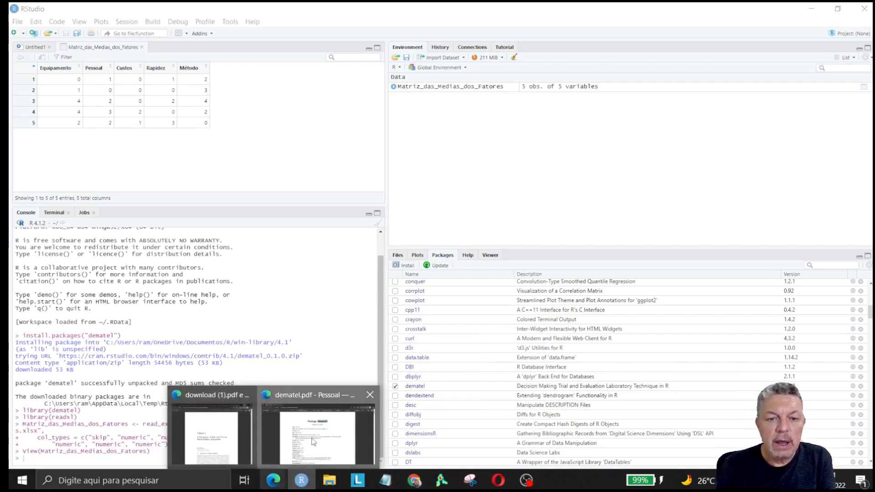
{"action": "left_click", "coordinate": [280, 427]}
{"action": "scroll", "coordinate": [485, 306], "scroll_direction": "down", "scroll_amount": 7}
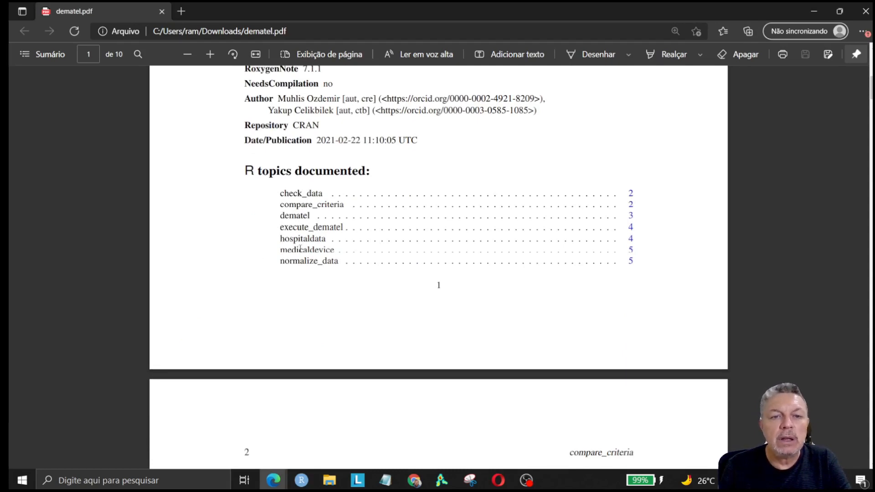
{"action": "left_click_drag", "start_coordinate": [282, 240], "coordinate": [328, 243]}
{"action": "scroll", "coordinate": [285, 260], "scroll_direction": "down", "scroll_amount": 5}
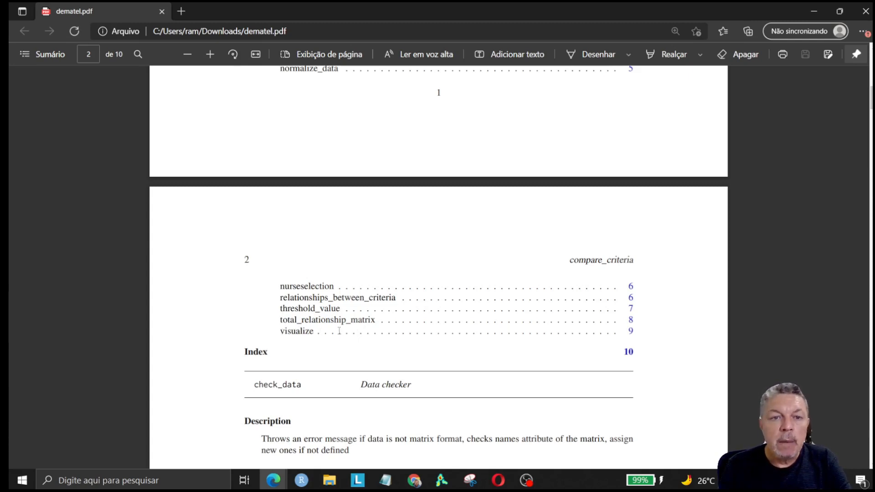
{"action": "scroll", "coordinate": [339, 331], "scroll_direction": "up", "scroll_amount": 5}
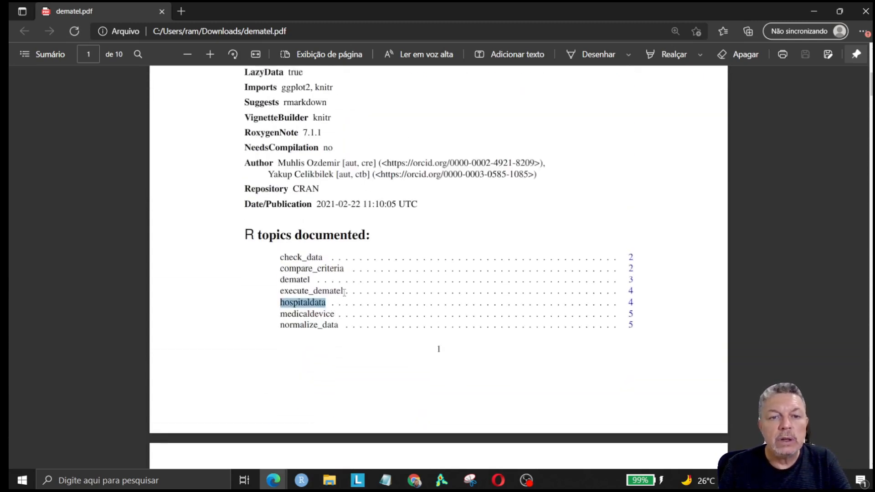
Step: Copy the function name execute_dematel from the topic list and view its documentation on page 4 of the manual
{"action": "left_click_drag", "start_coordinate": [344, 292], "coordinate": [279, 292]}
{"action": "key", "text": "ctrl+c"}
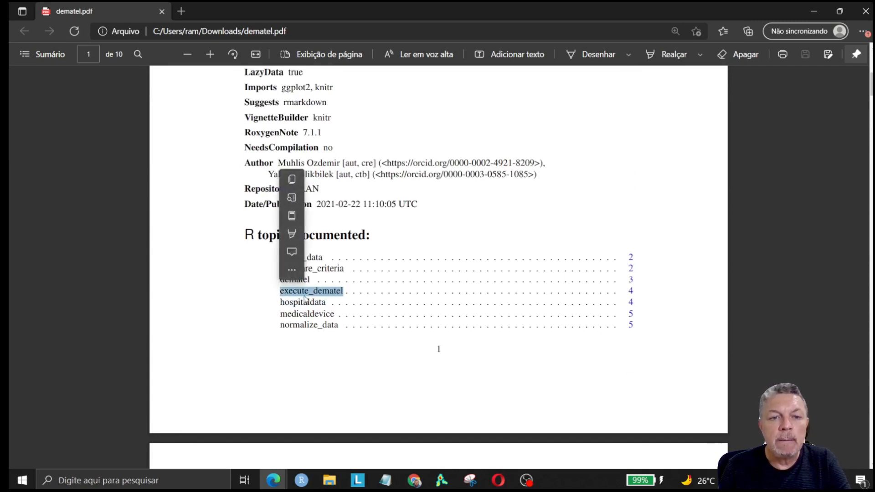
{"action": "right_click", "coordinate": [305, 298]}
{"action": "left_click", "coordinate": [331, 94]}
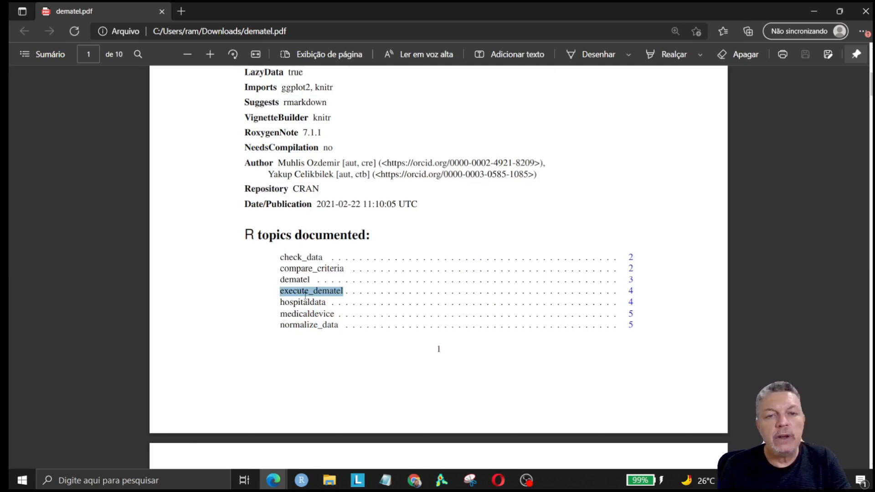
{"action": "scroll", "coordinate": [355, 398], "scroll_direction": "down", "scroll_amount": 15}
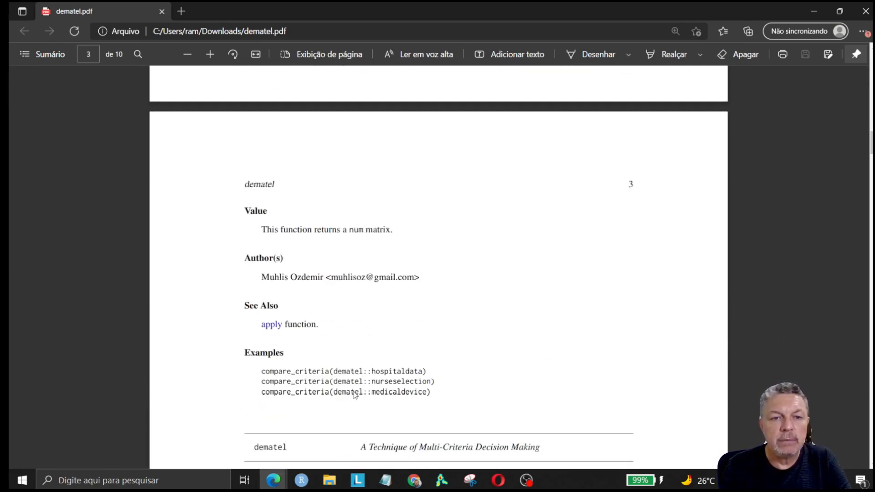
{"action": "scroll", "coordinate": [354, 395], "scroll_direction": "down", "scroll_amount": 10}
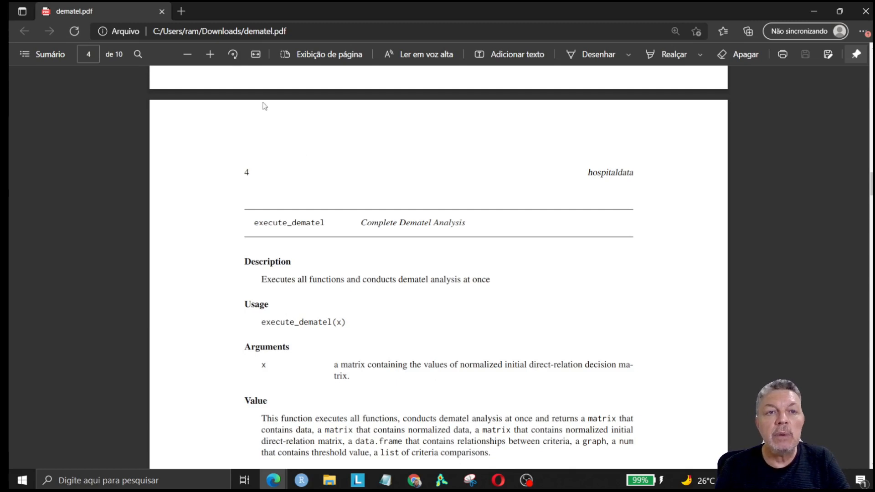
Step: Switch back to RStudio and run execute_dematel(Matriz_das_Medias_dos_Fatores) in the console
{"action": "left_click", "coordinate": [302, 481]}
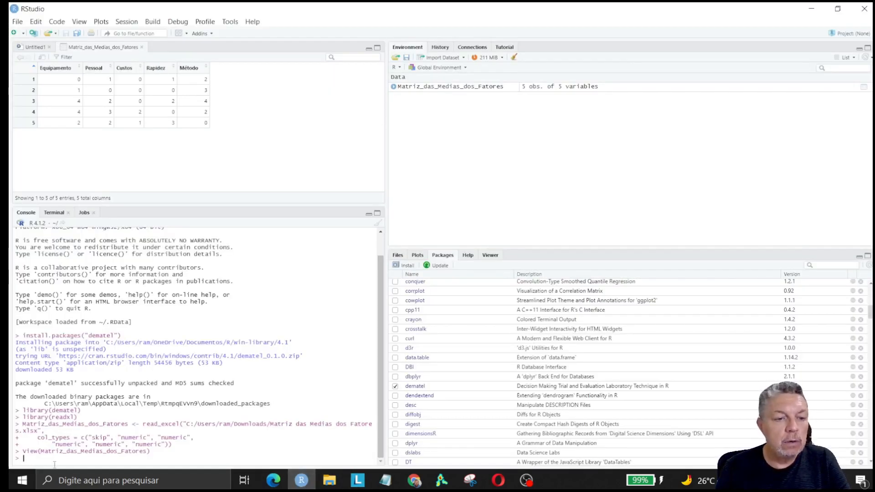
{"action": "right_click", "coordinate": [50, 462]}
{"action": "left_click", "coordinate": [96, 415]}
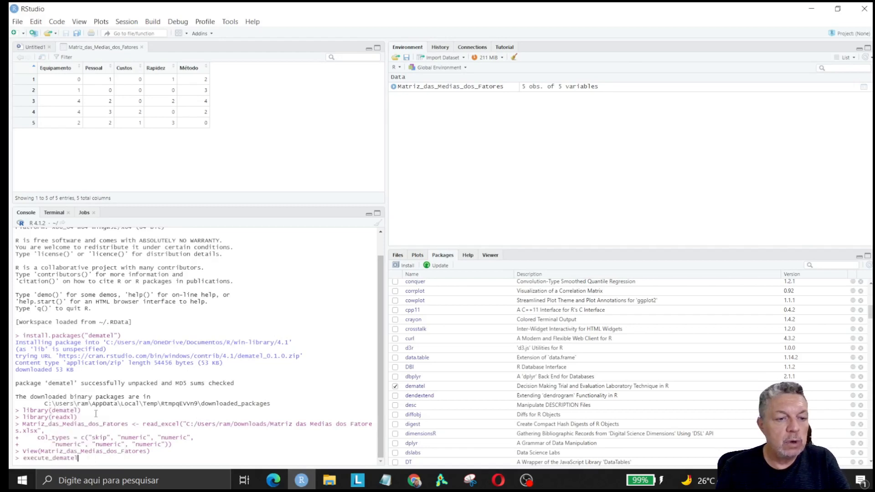
{"action": "type", "text": "("}
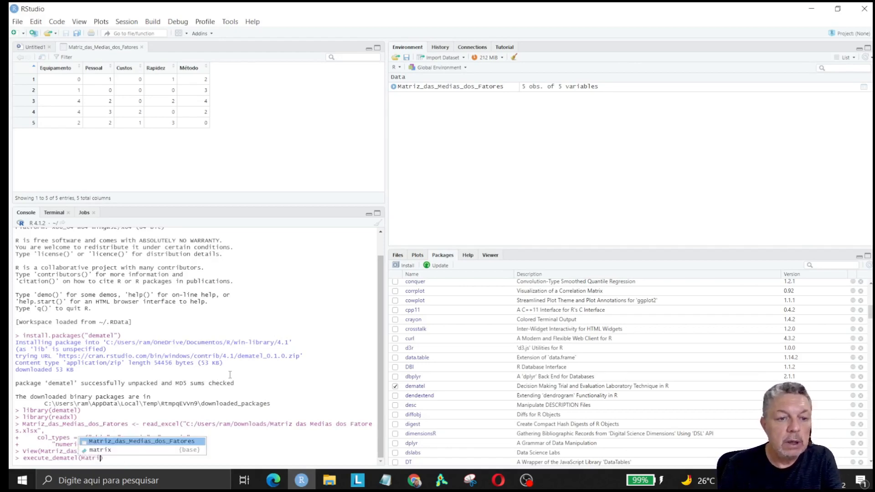
{"action": "type", "text": "Matri"}
{"action": "left_click", "coordinate": [166, 442]}
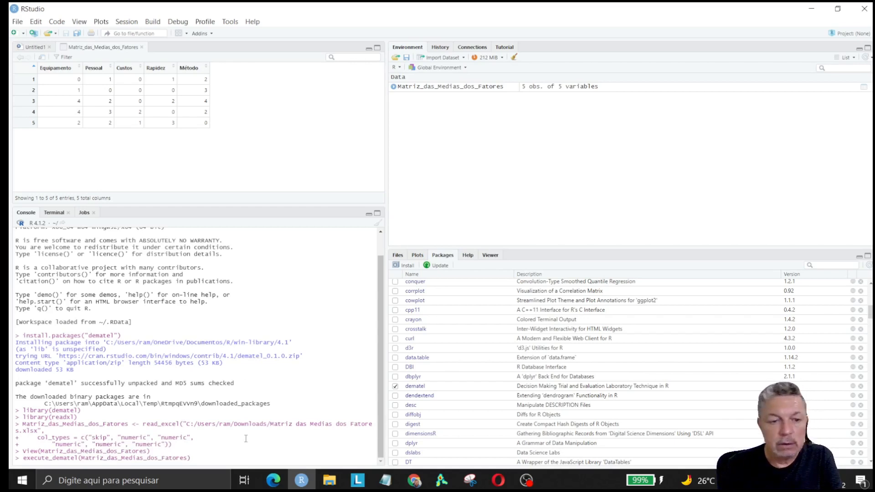
{"action": "key", "text": "Return"}
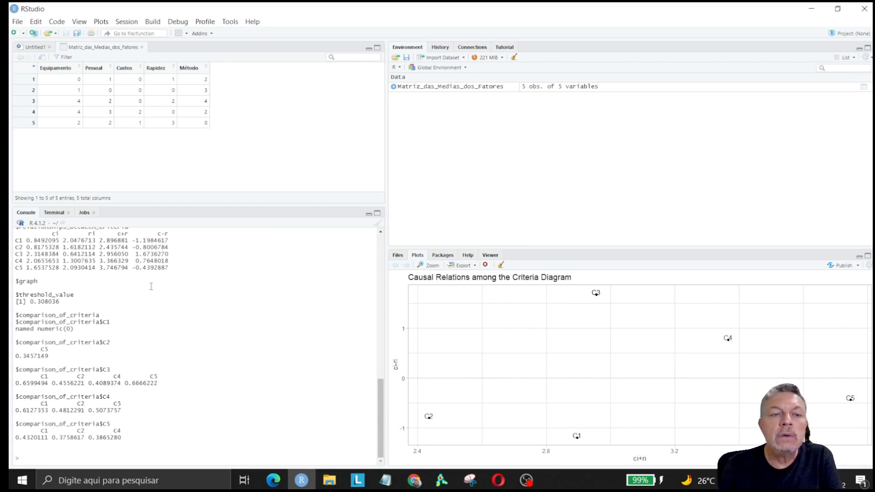
Step: Review the analysis output in the console from $data through $comparison_of_criteria, highlighting the $data matrix
{"action": "scroll", "coordinate": [151, 286], "scroll_direction": "up", "scroll_amount": 15}
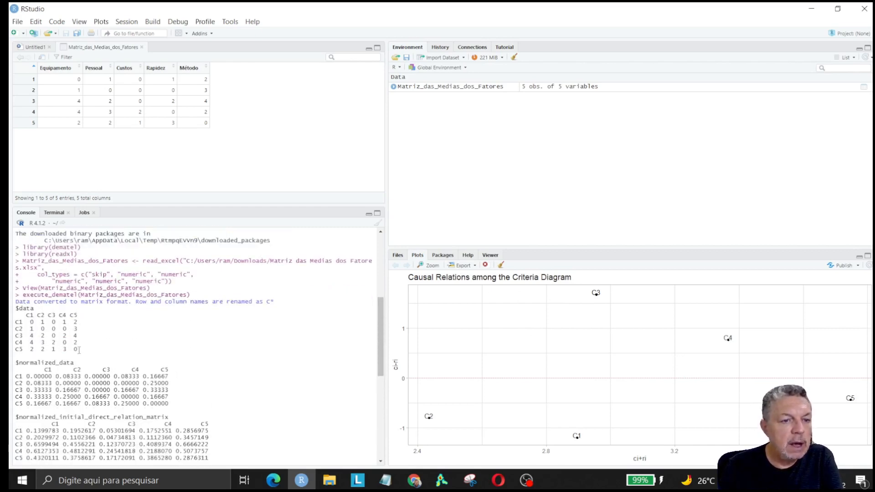
{"action": "left_click_drag", "start_coordinate": [79, 350], "coordinate": [14, 318]}
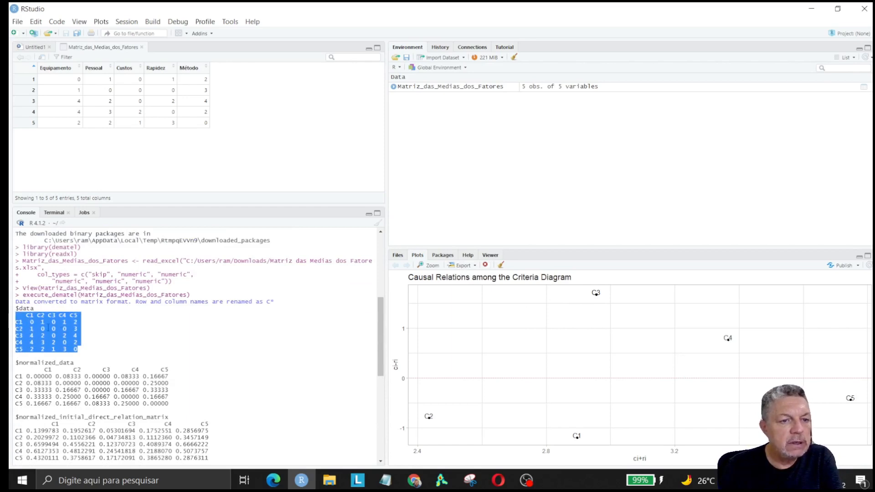
{"action": "scroll", "coordinate": [147, 321], "scroll_direction": "down", "scroll_amount": 3}
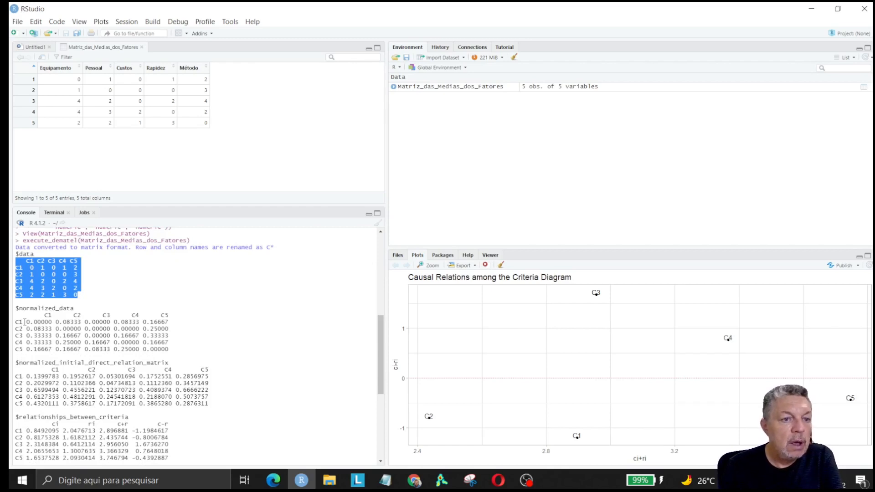
{"action": "scroll", "coordinate": [104, 322], "scroll_direction": "down", "scroll_amount": 2}
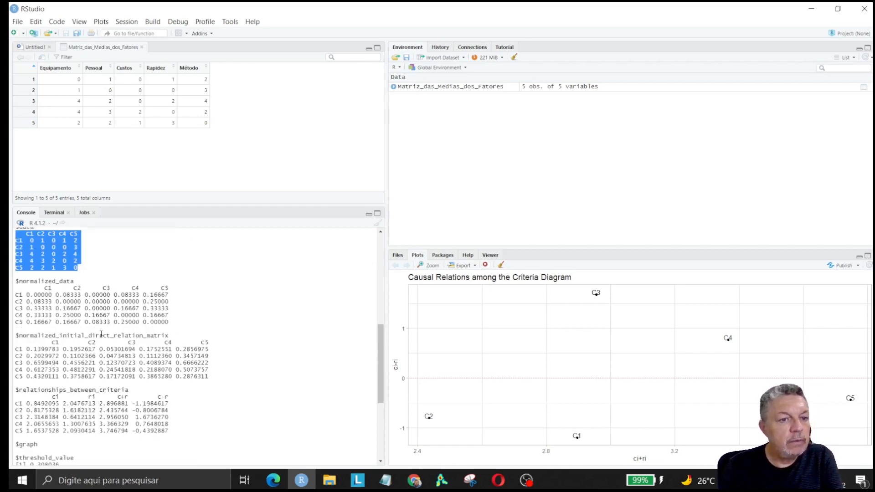
{"action": "scroll", "coordinate": [98, 358], "scroll_direction": "down", "scroll_amount": 3}
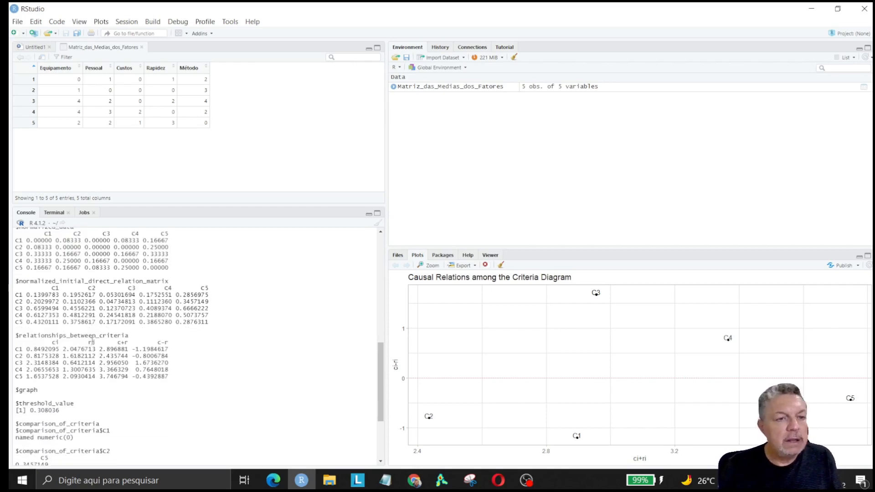
{"action": "scroll", "coordinate": [90, 342], "scroll_direction": "down", "scroll_amount": 3}
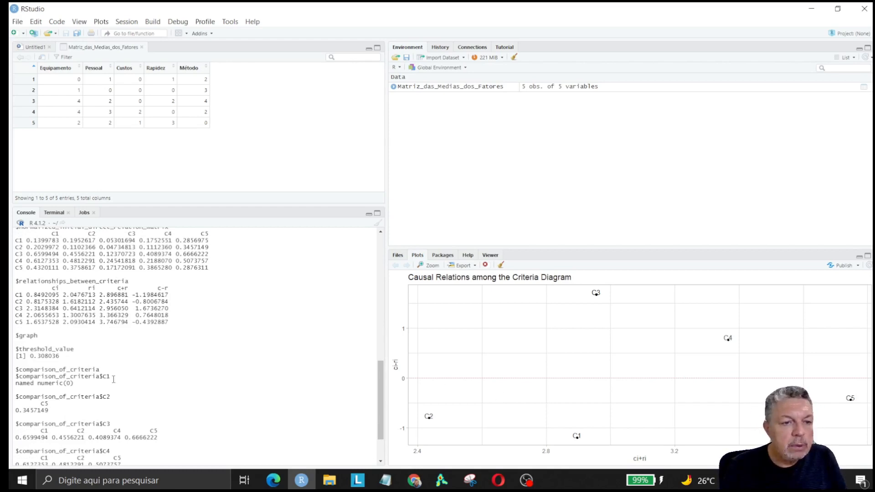
{"action": "scroll", "coordinate": [114, 379], "scroll_direction": "down", "scroll_amount": 3}
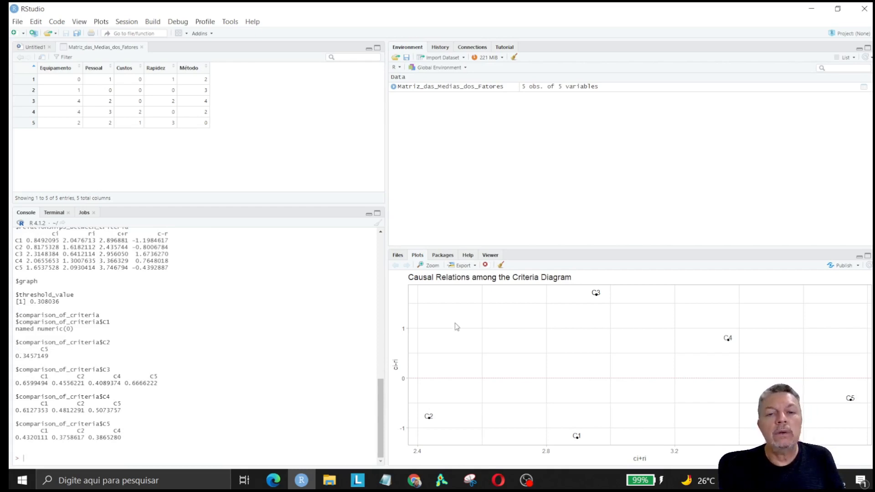
Step: Inspect the Causal Relations among the Criteria Diagram in a maximized plot window, and check the plot's export options
{"action": "left_click", "coordinate": [434, 266]}
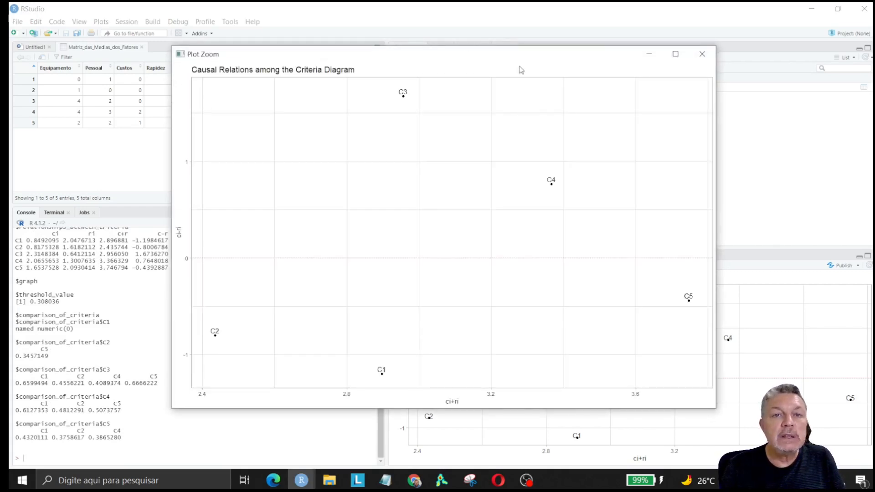
{"action": "left_click", "coordinate": [676, 54]}
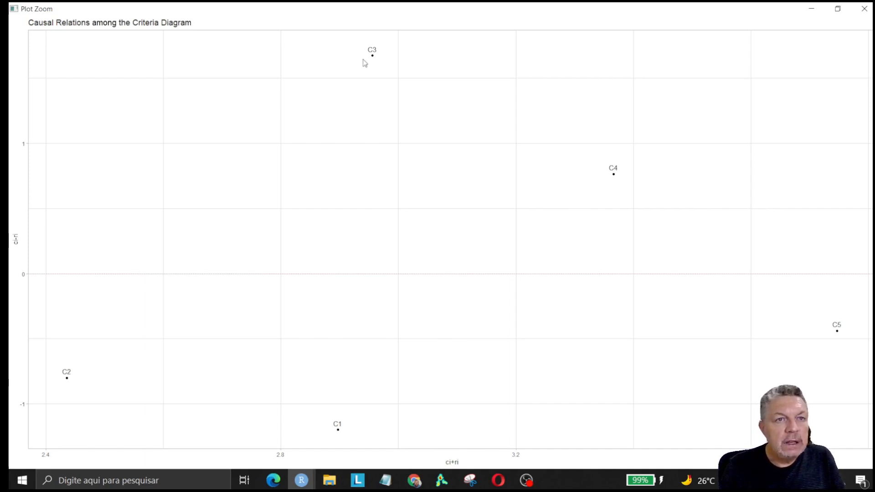
{"action": "left_click", "coordinate": [838, 8]}
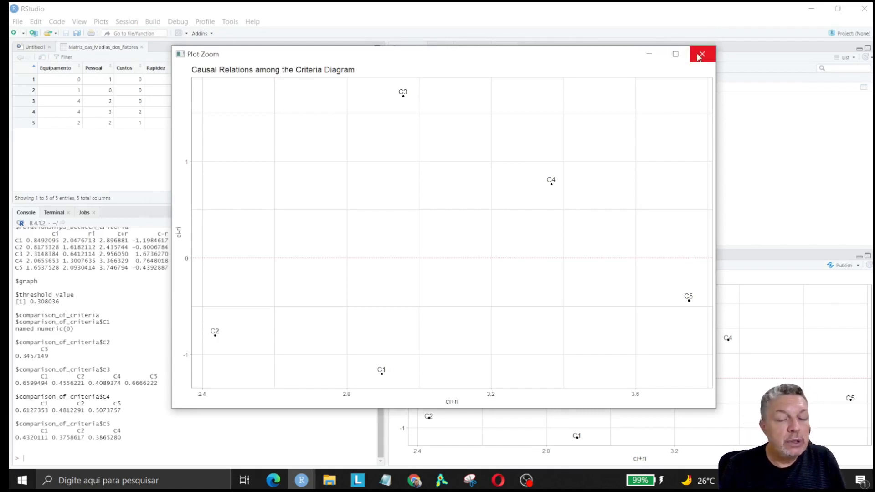
{"action": "left_click", "coordinate": [400, 454]}
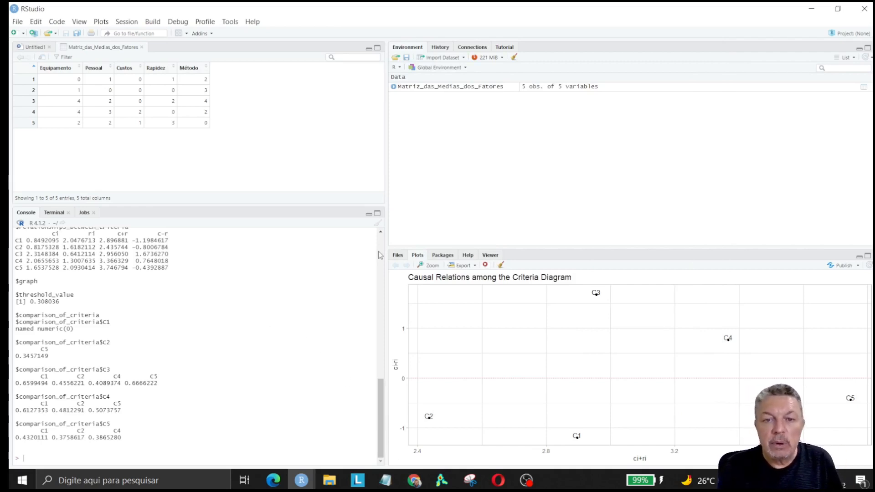
{"action": "left_click", "coordinate": [450, 268]}
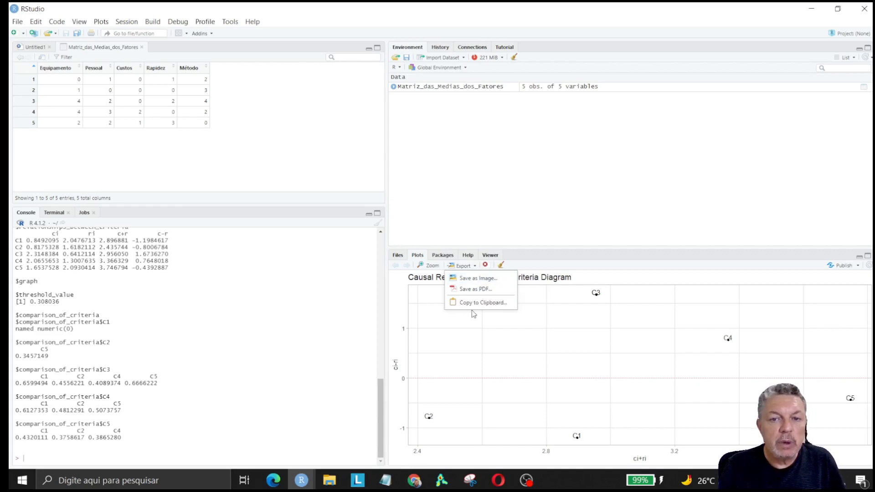
{"action": "left_click", "coordinate": [403, 350]}
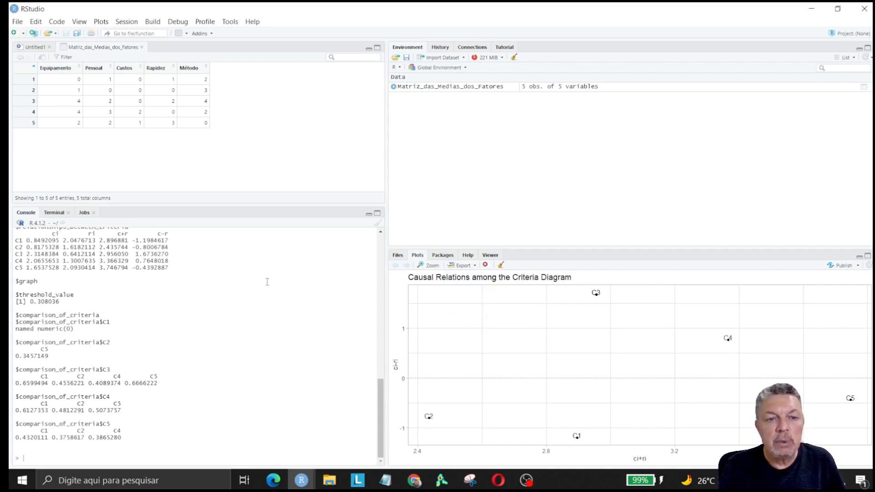
Step: Highlight the full $normalized_initial_direct_relation_matrix table in the console output, including its row and column labels
{"action": "scroll", "coordinate": [107, 384], "scroll_direction": "up", "scroll_amount": 5}
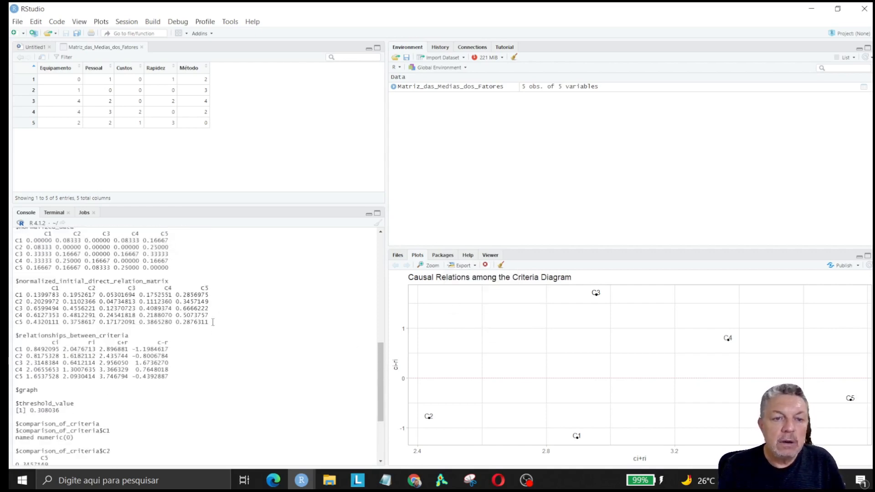
{"action": "left_click_drag", "start_coordinate": [210, 323], "coordinate": [14, 287]}
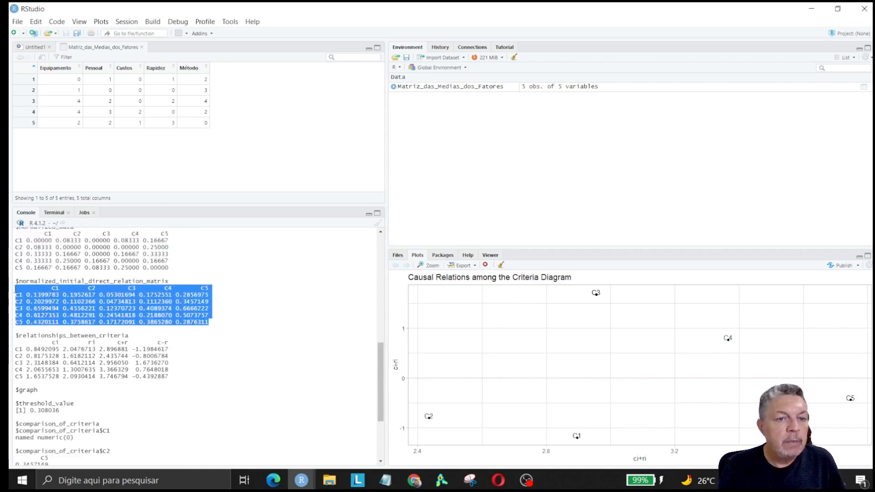